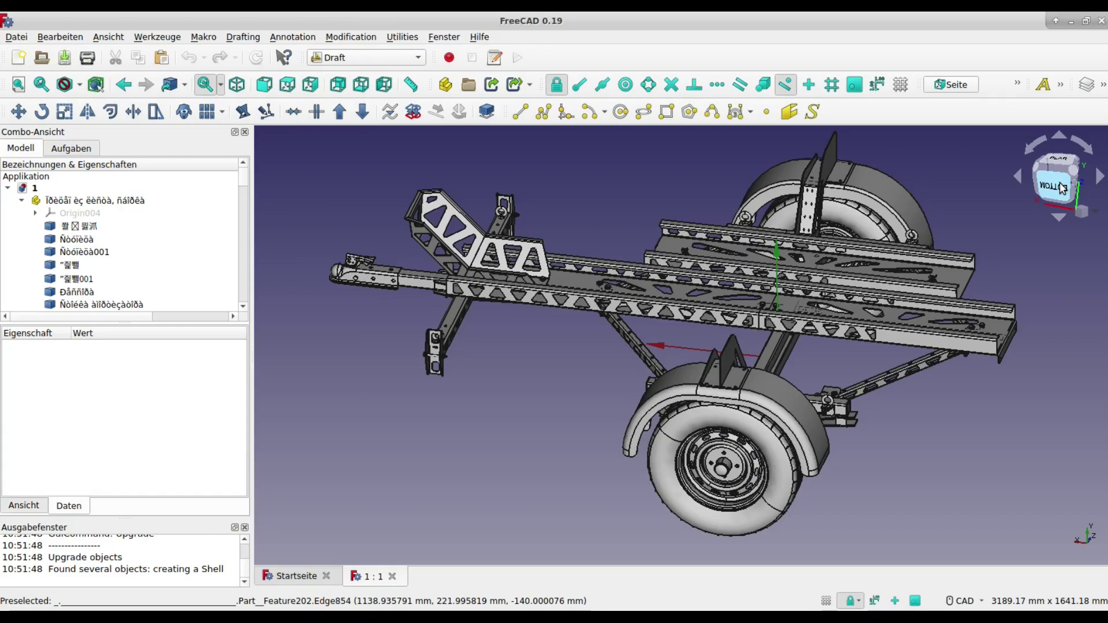
Draw a circle of radius 460.49 mm on the side (YZ) working plane across the frame rail.
click(1063, 187)
scroll(518, 437, up, 5)
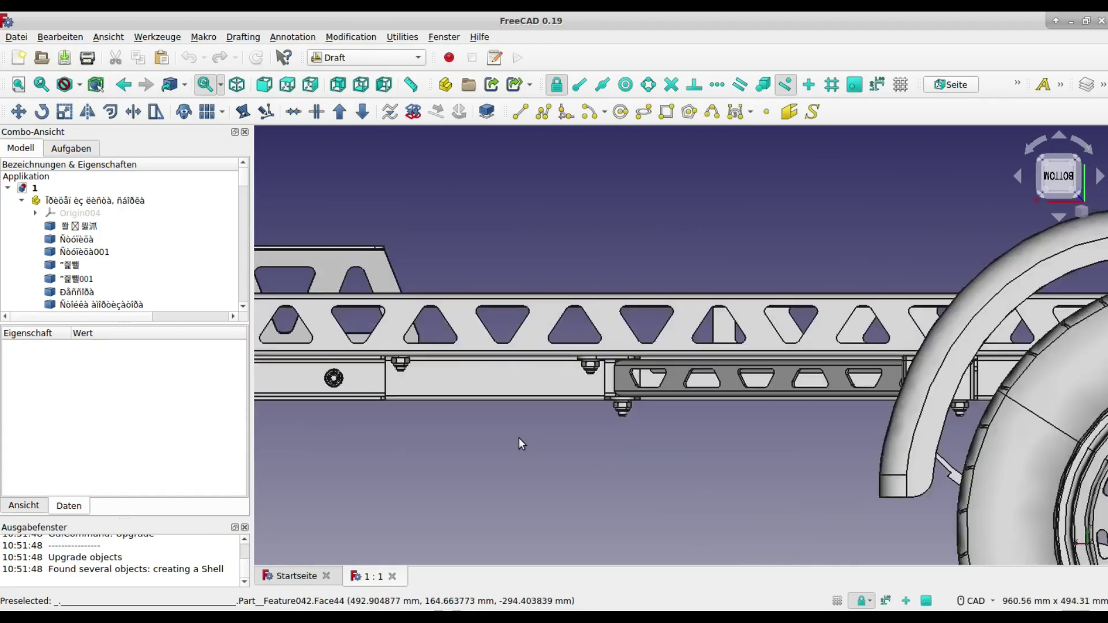
click(953, 85)
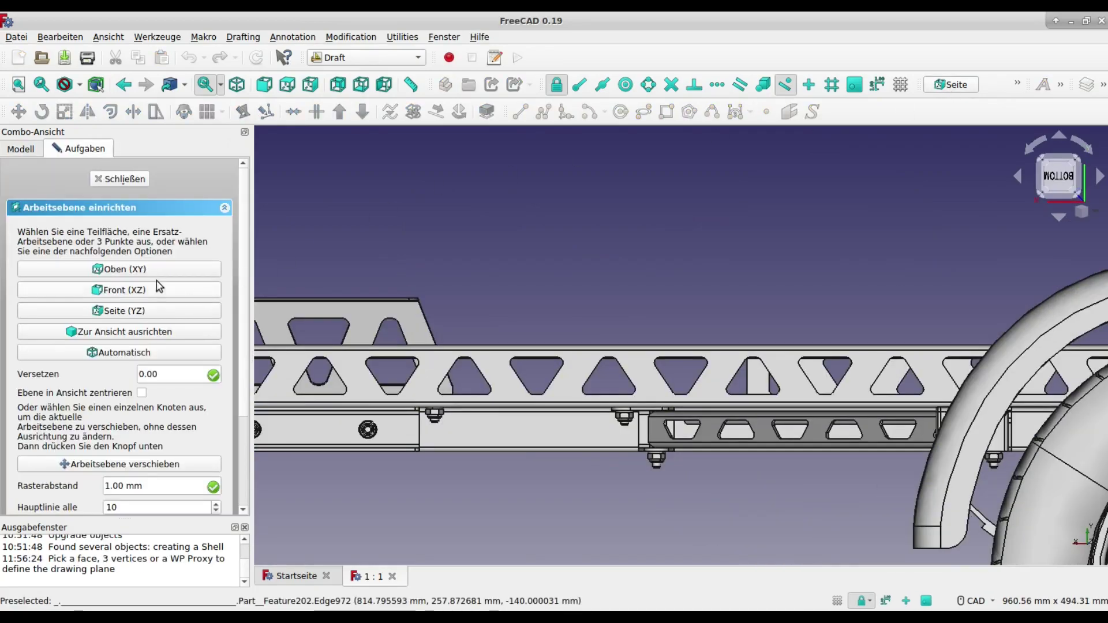
click(126, 312)
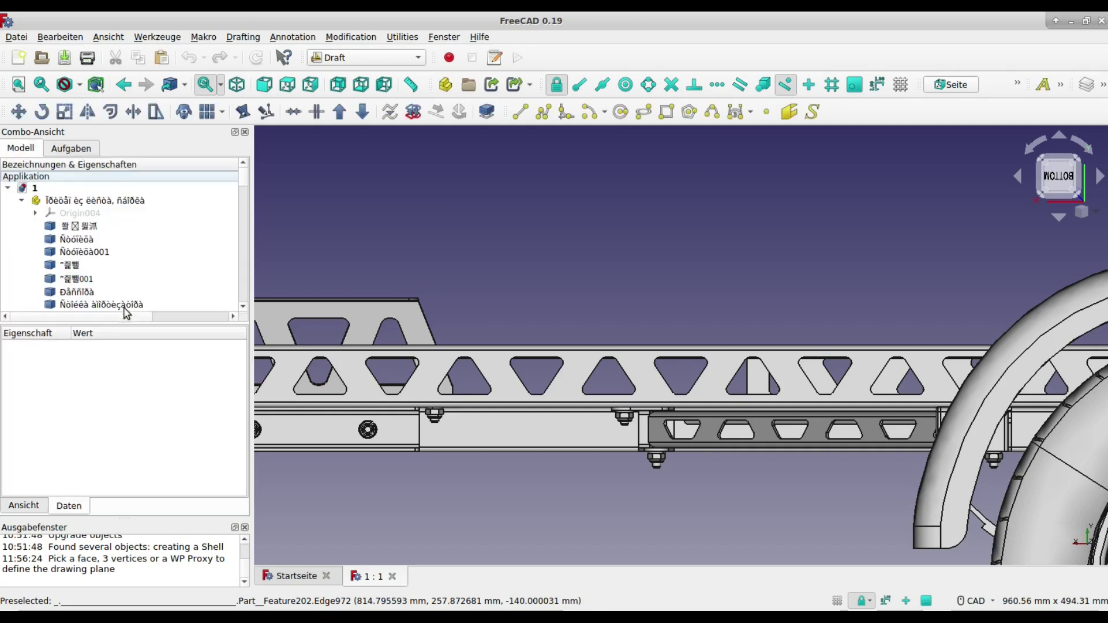
click(620, 112)
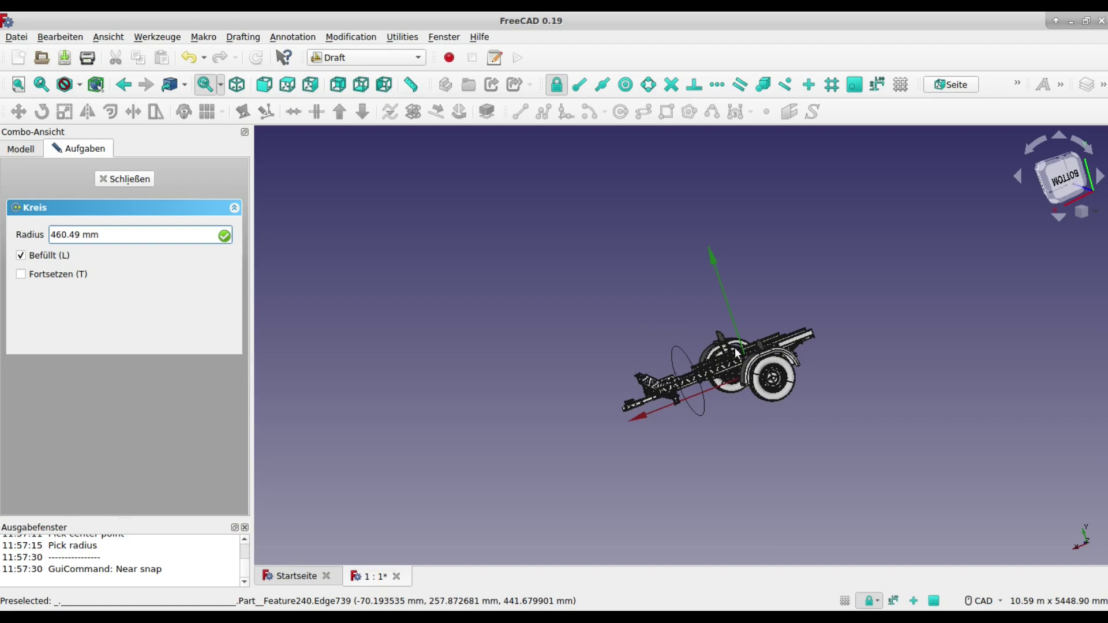
click(691, 397)
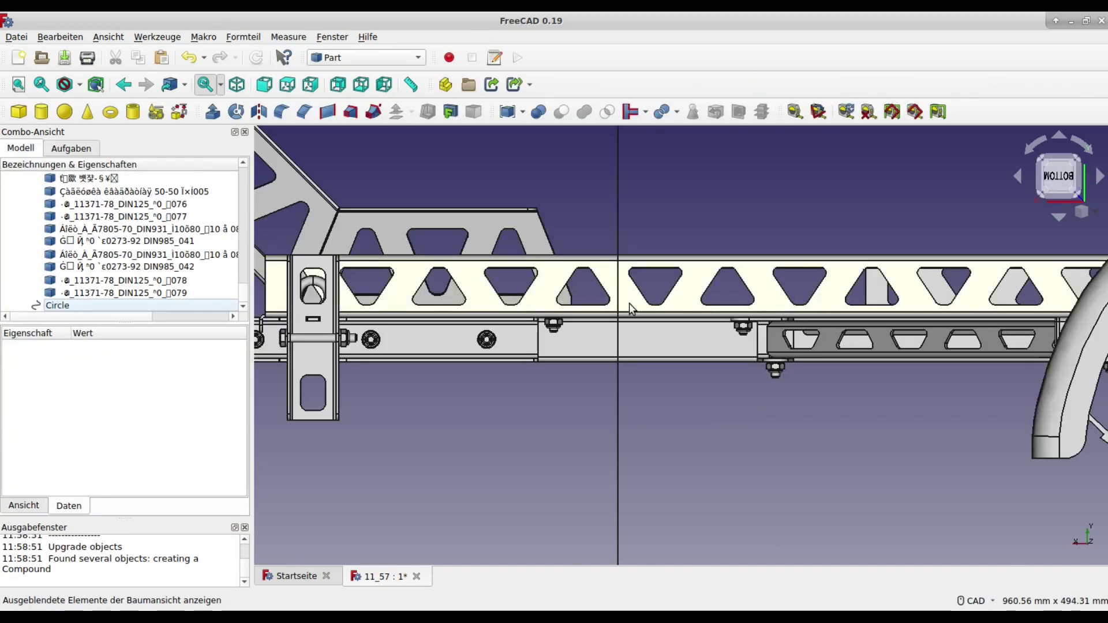
Cut a YZ-parallel cross-section of the upper frame beam at position 841 mm.
click(243, 36)
click(262, 346)
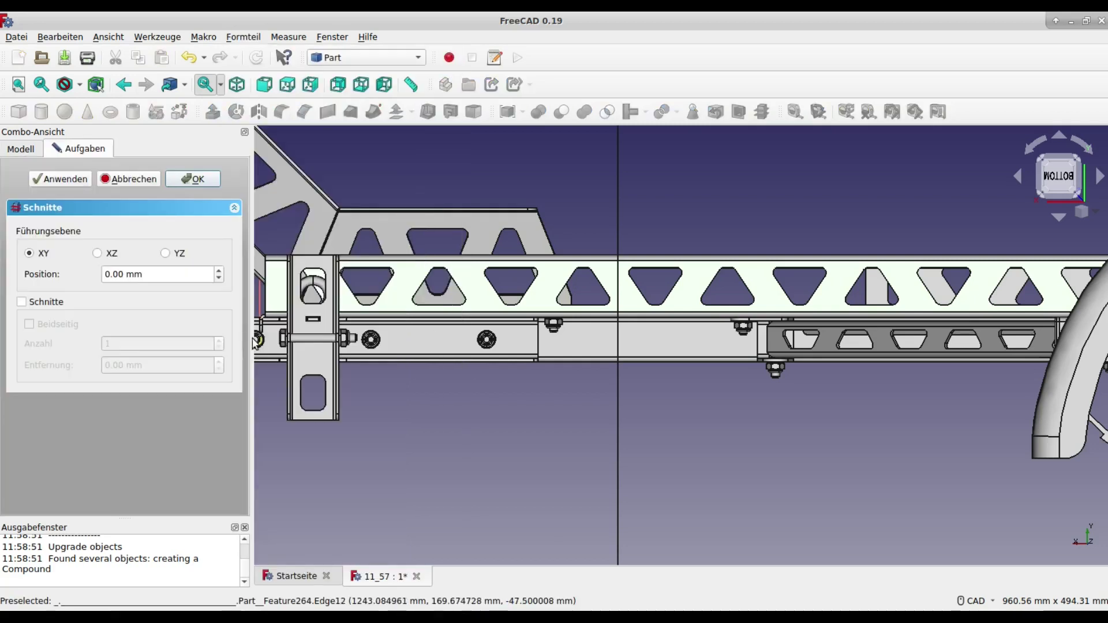
click(165, 254)
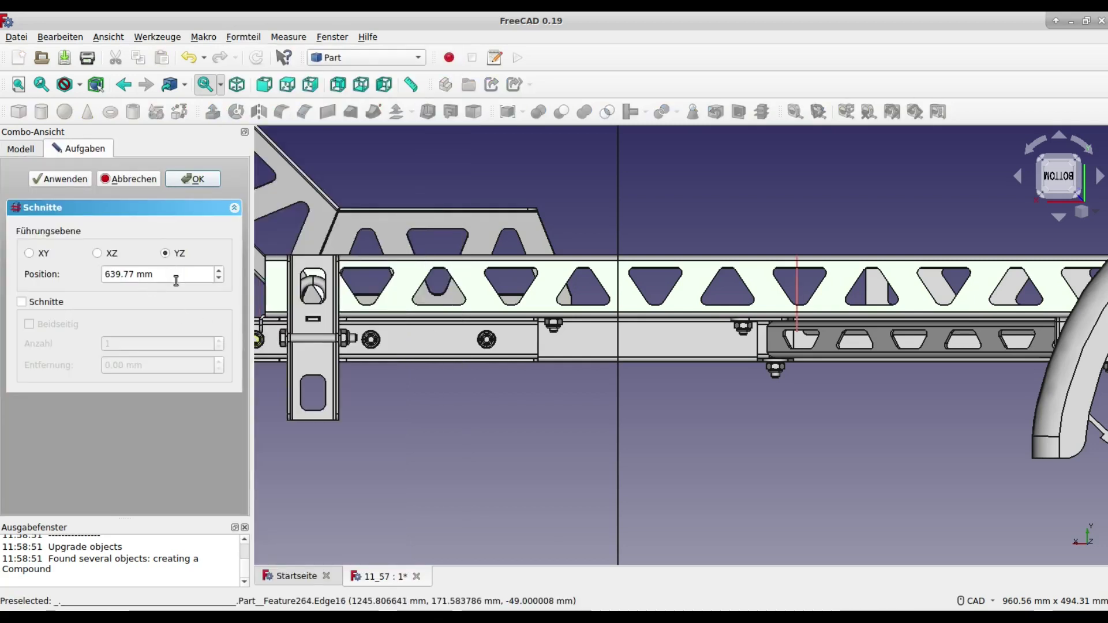
drag(176, 280, 37, 272)
text(850)
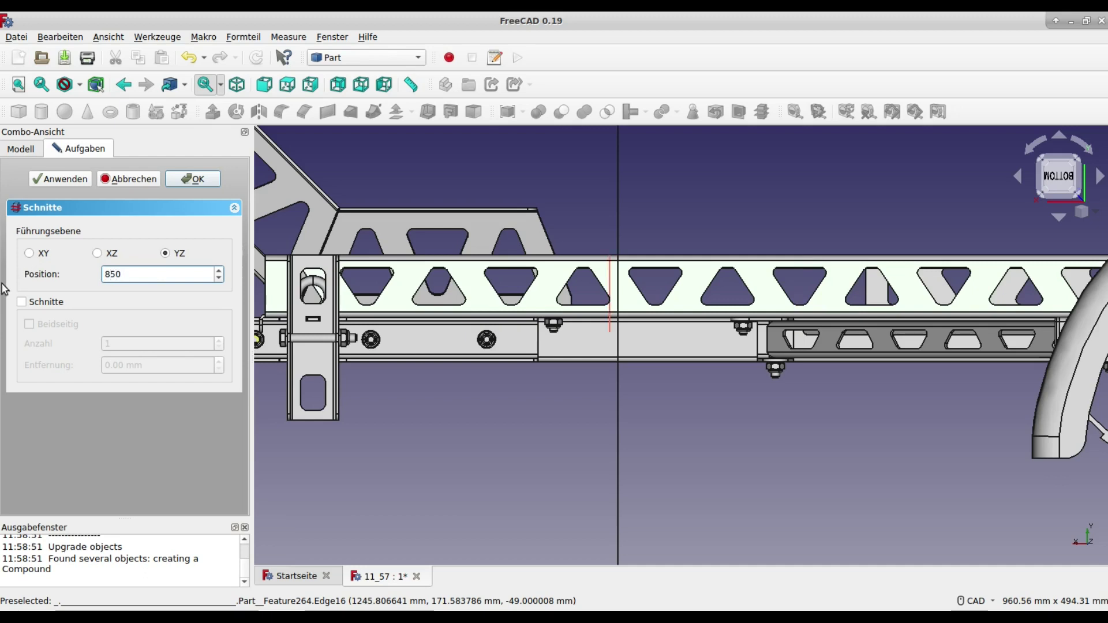
click(219, 278)
click(219, 278)
click(219, 279)
click(219, 279)
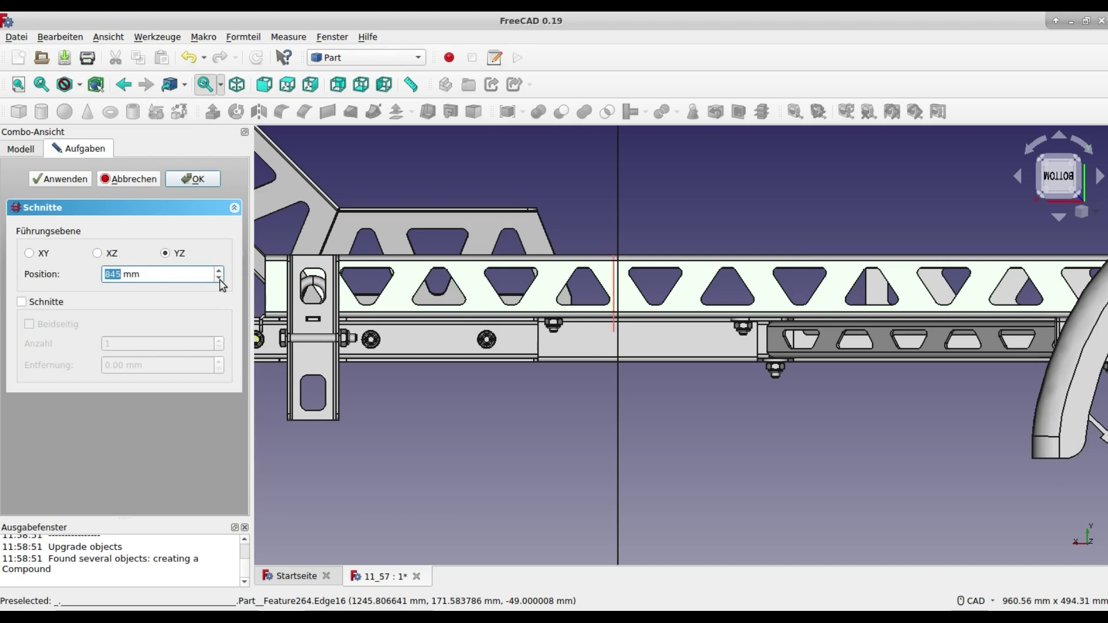
click(219, 279)
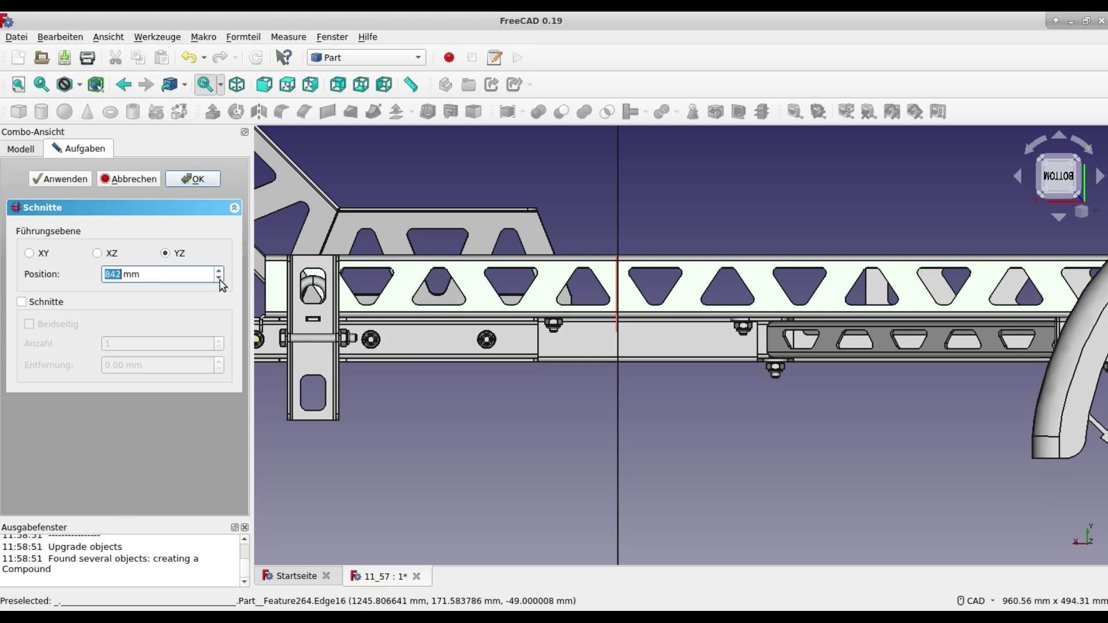
click(197, 180)
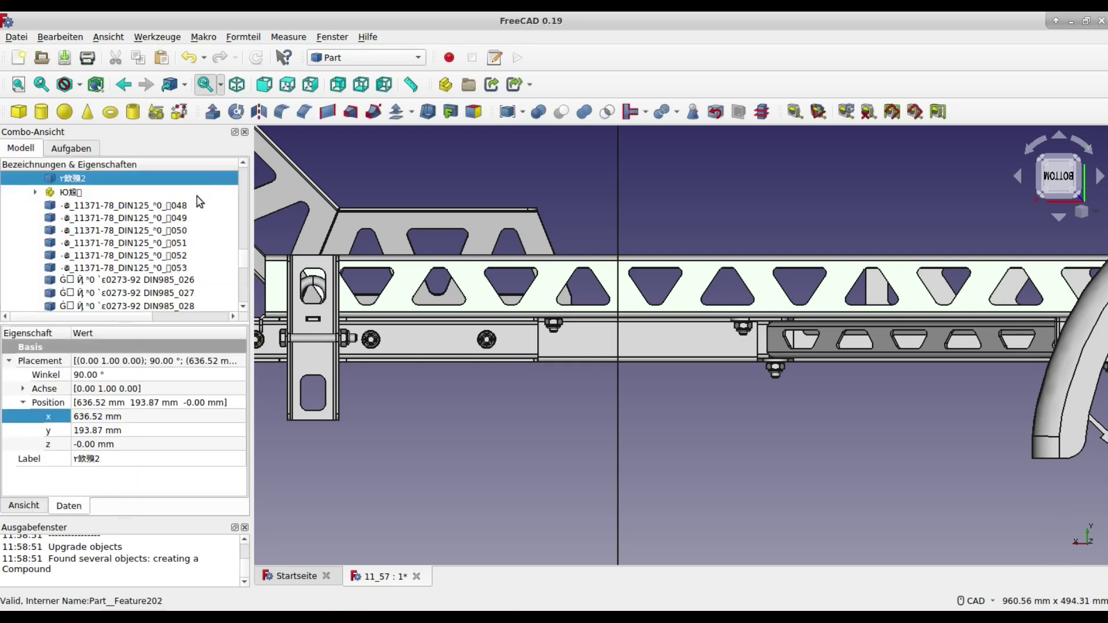
Cut a YZ cross-section at 841 mm through the lower frame beam.
click(663, 348)
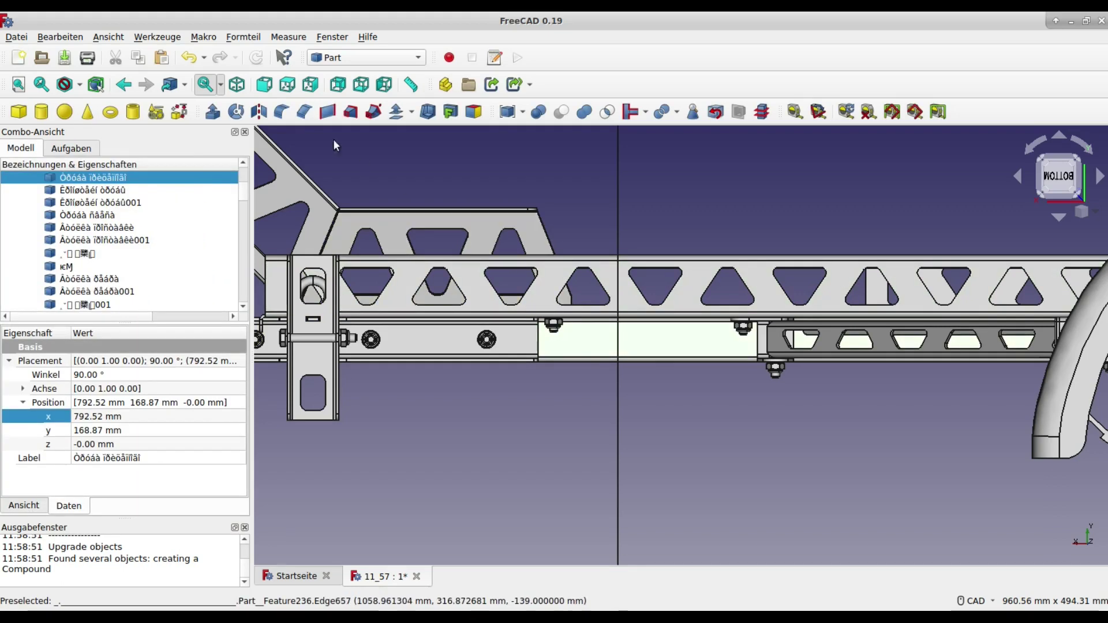
click(243, 37)
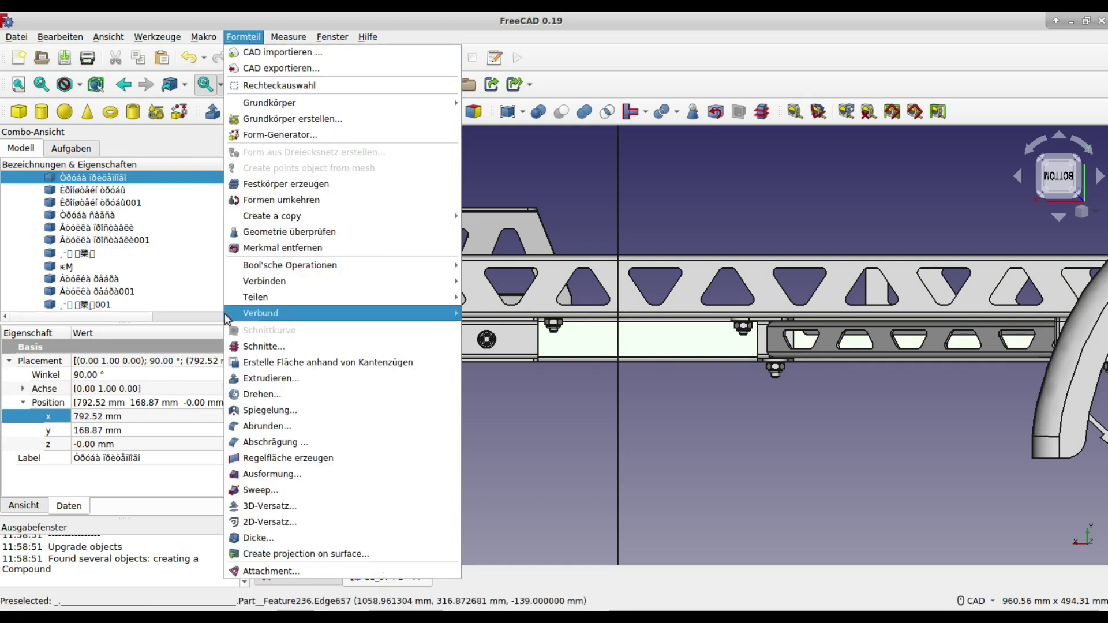
click(254, 348)
click(166, 253)
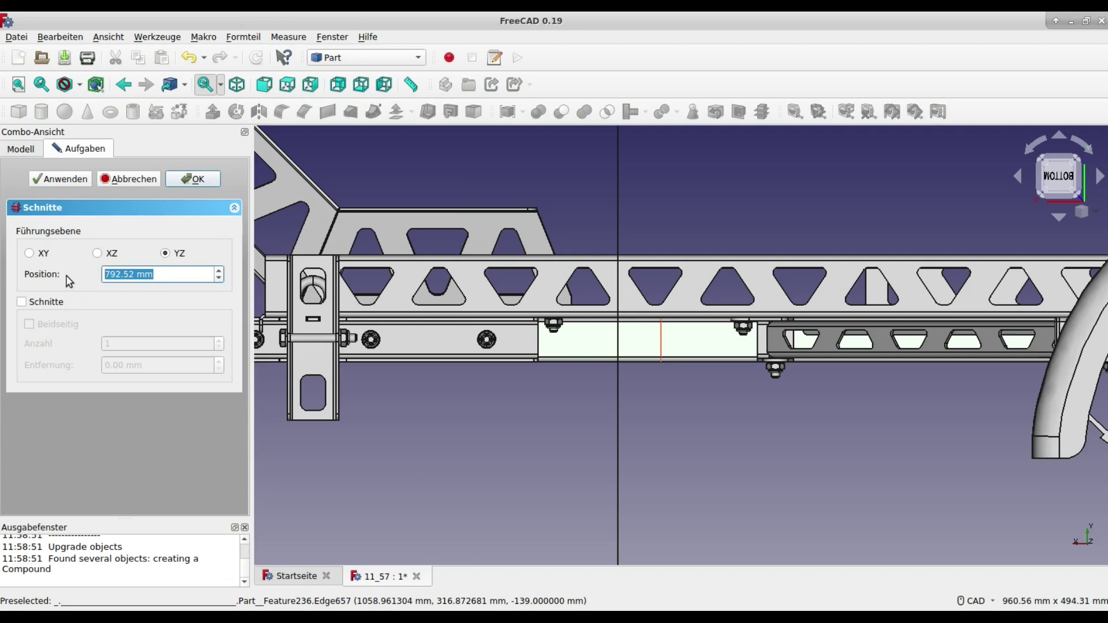
text(841)
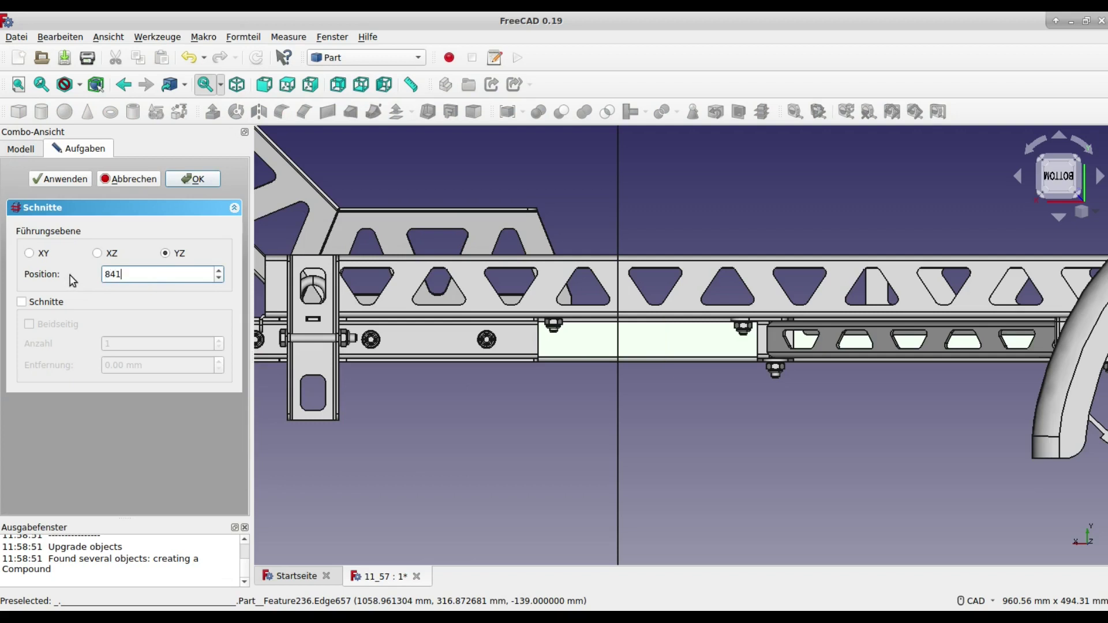
click(197, 180)
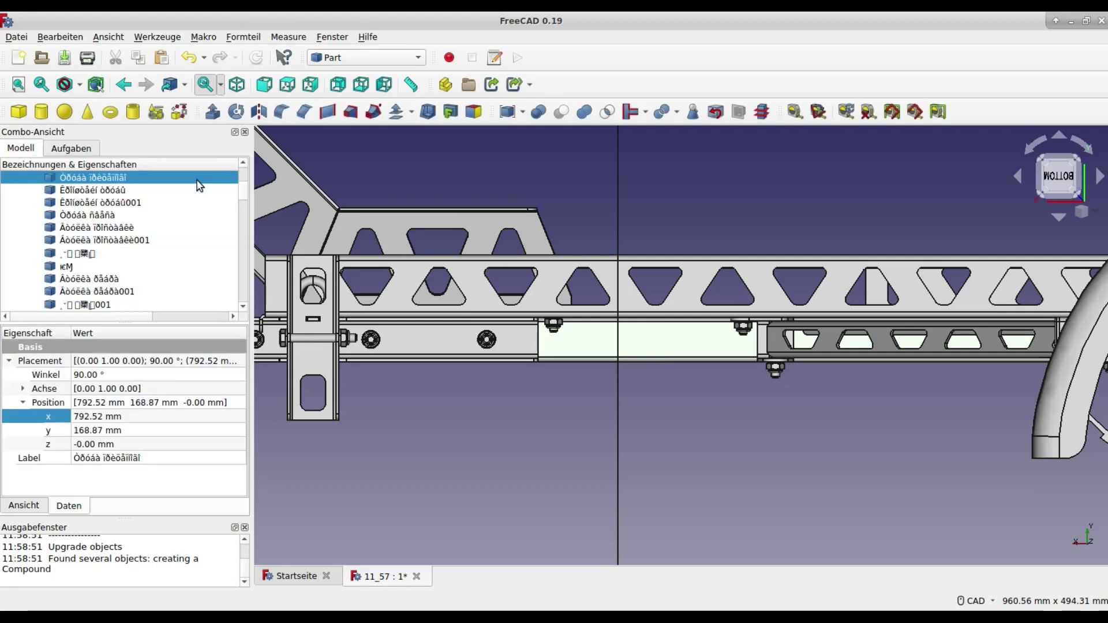
Undo the last two actions and switch to the Draft workbench.
key(ctrl+z)
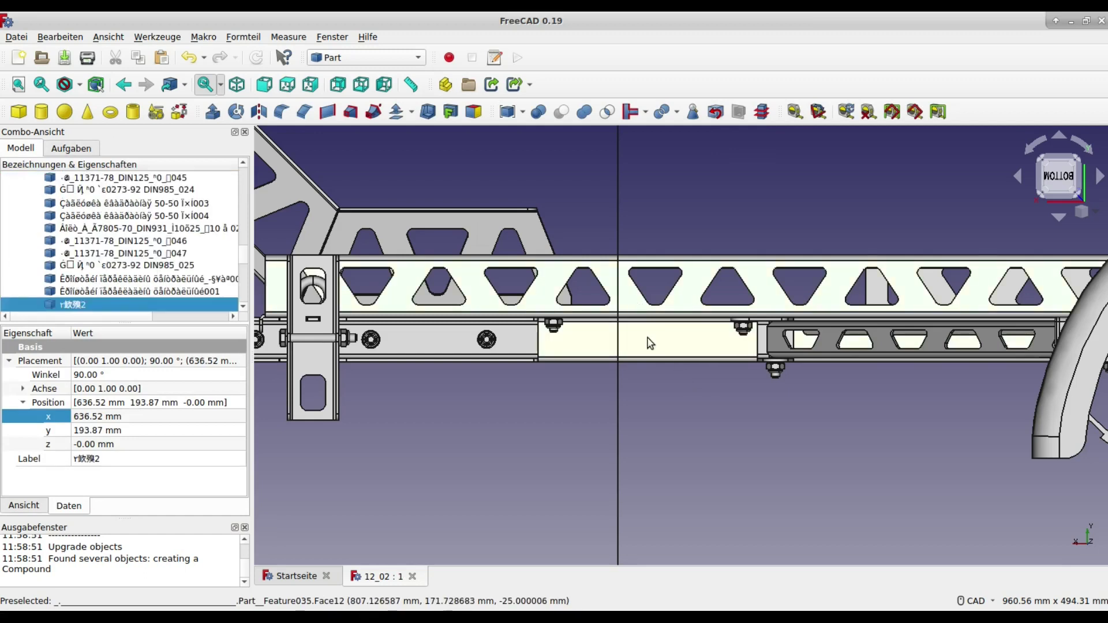
key(ctrl+z)
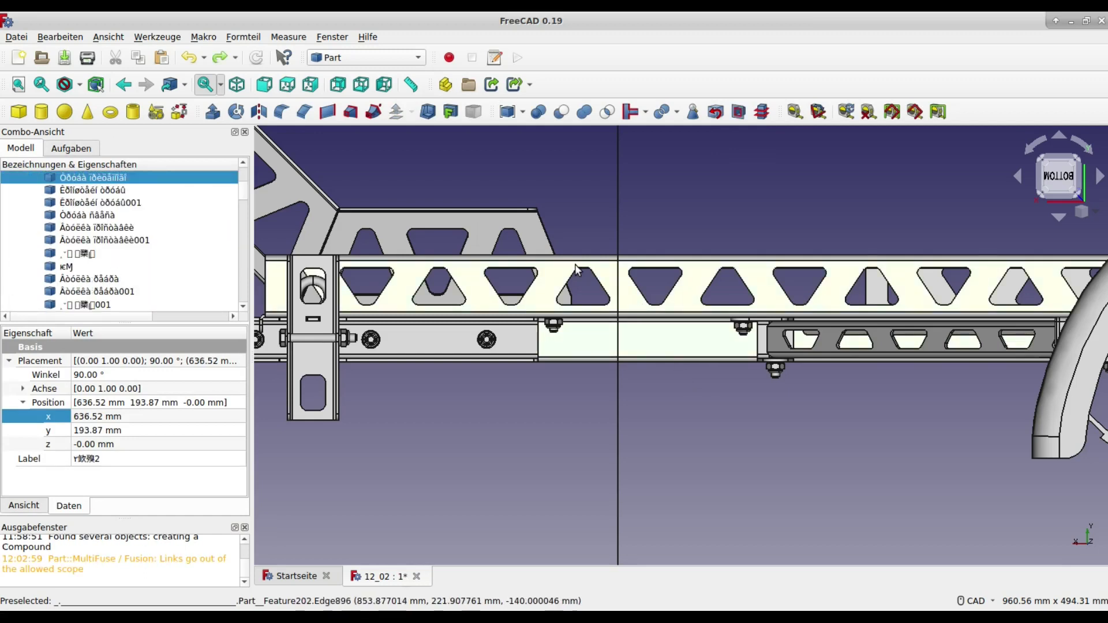
click(374, 60)
click(373, 69)
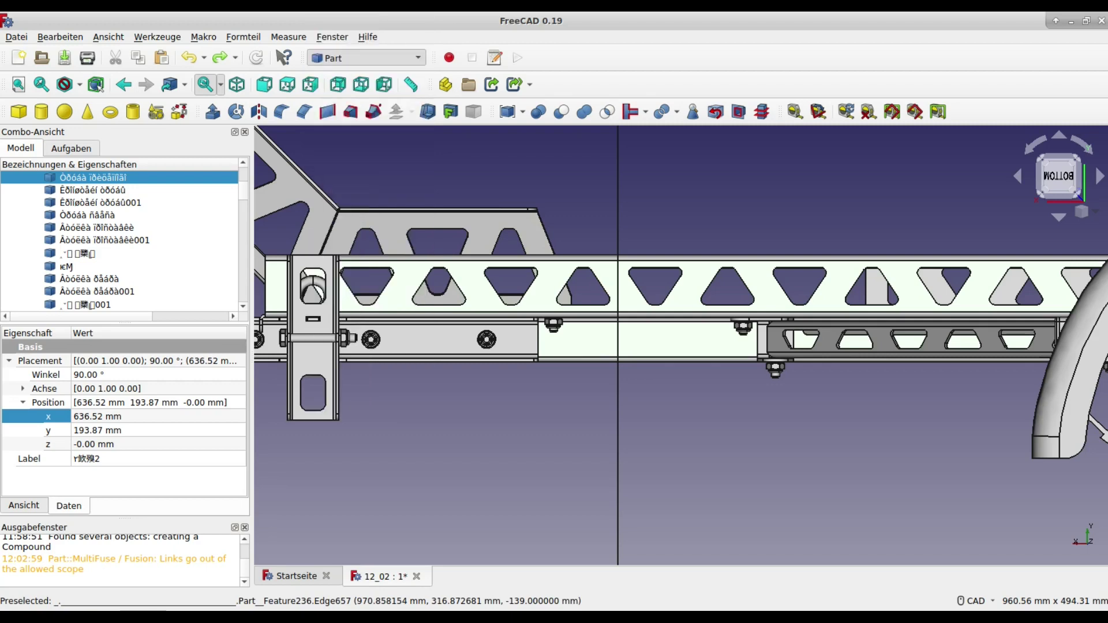
Upgrade the beam sections into a Compound, then Slice apart it with the Circle.
click(340, 111)
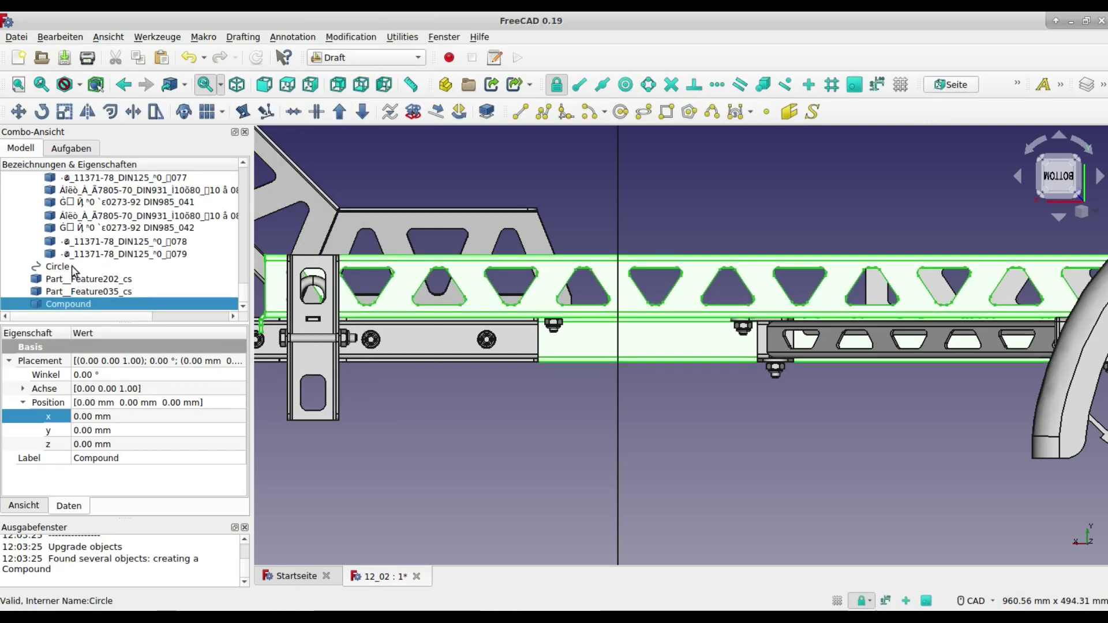
ctrl+click(74, 268)
click(362, 57)
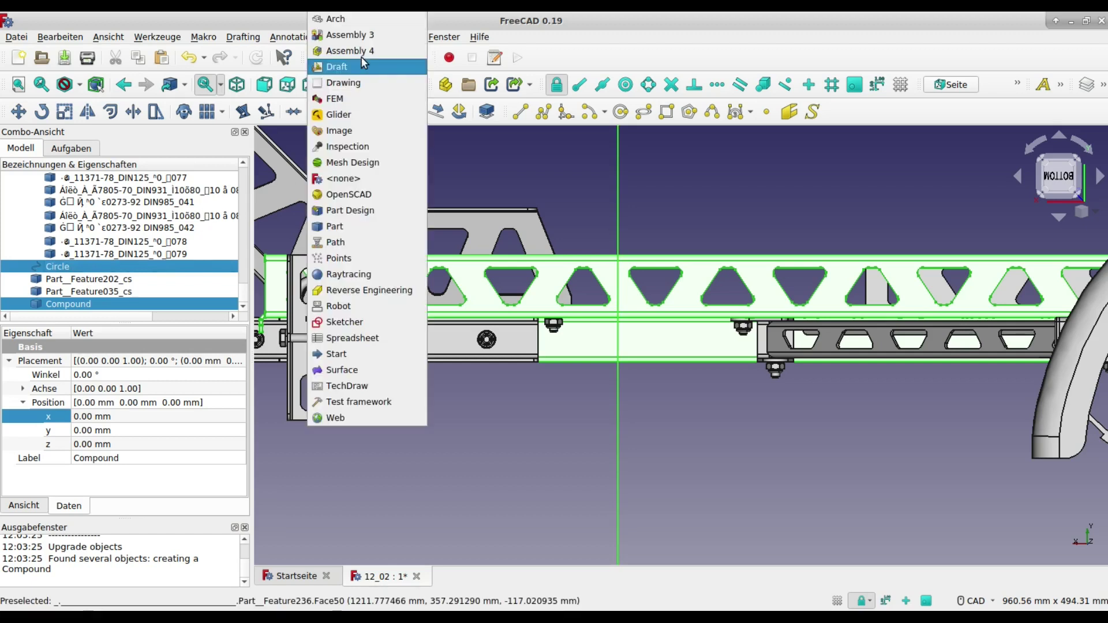
click(369, 226)
click(243, 36)
mouse_move(265, 280)
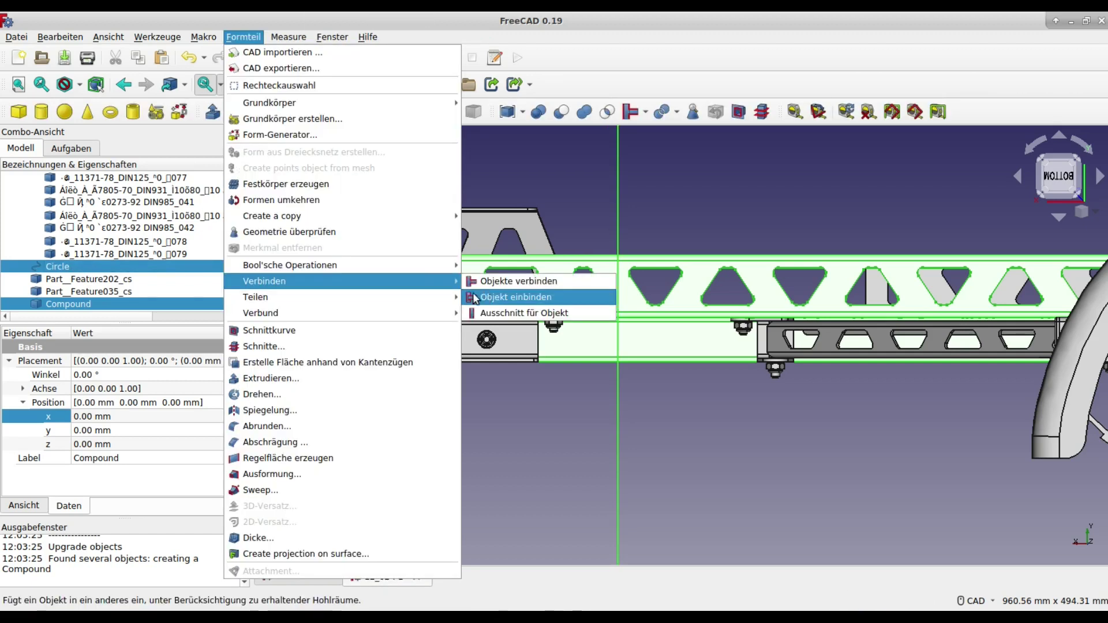
click(502, 314)
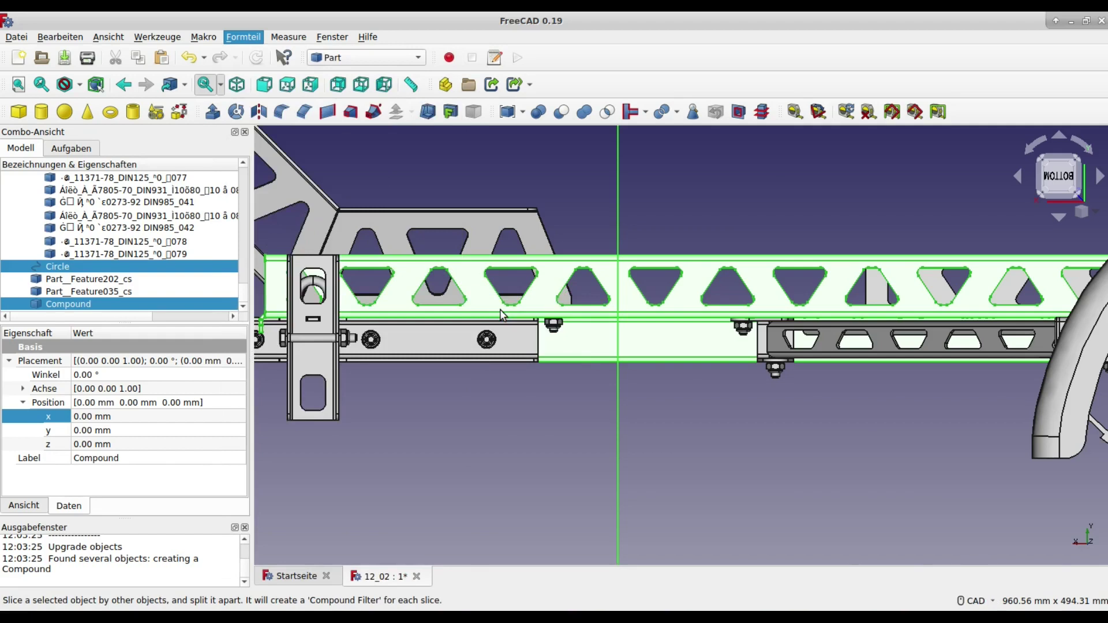
scroll(640, 414, down, 5)
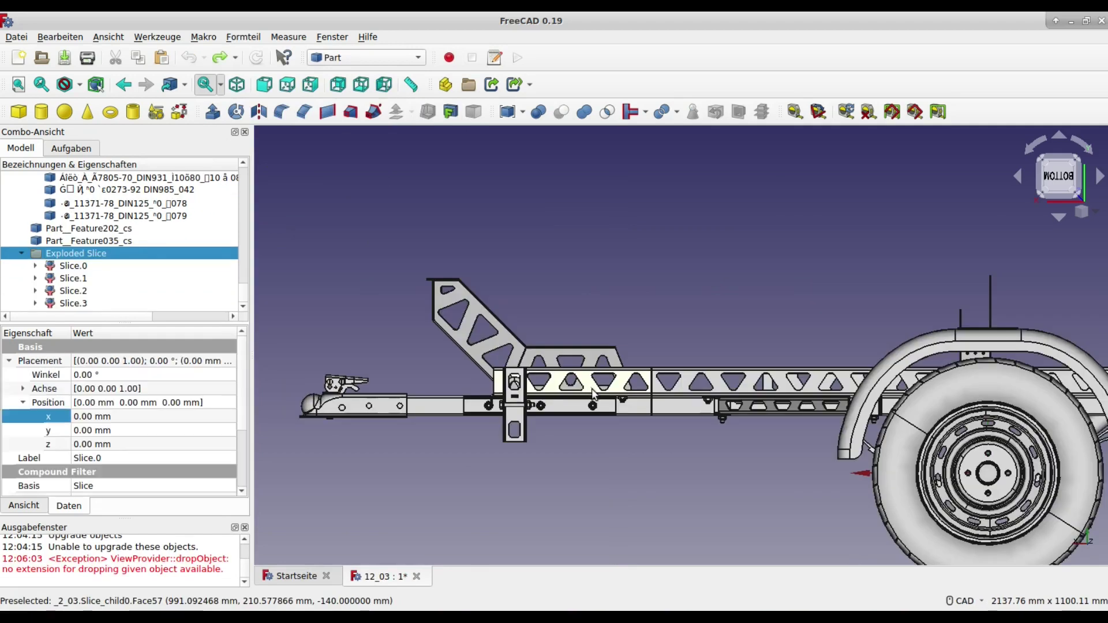
Make simple copies of Slice.0, Slice.2, Slice.1 and Slice.3.
ctrl+click(632, 406)
click(243, 36)
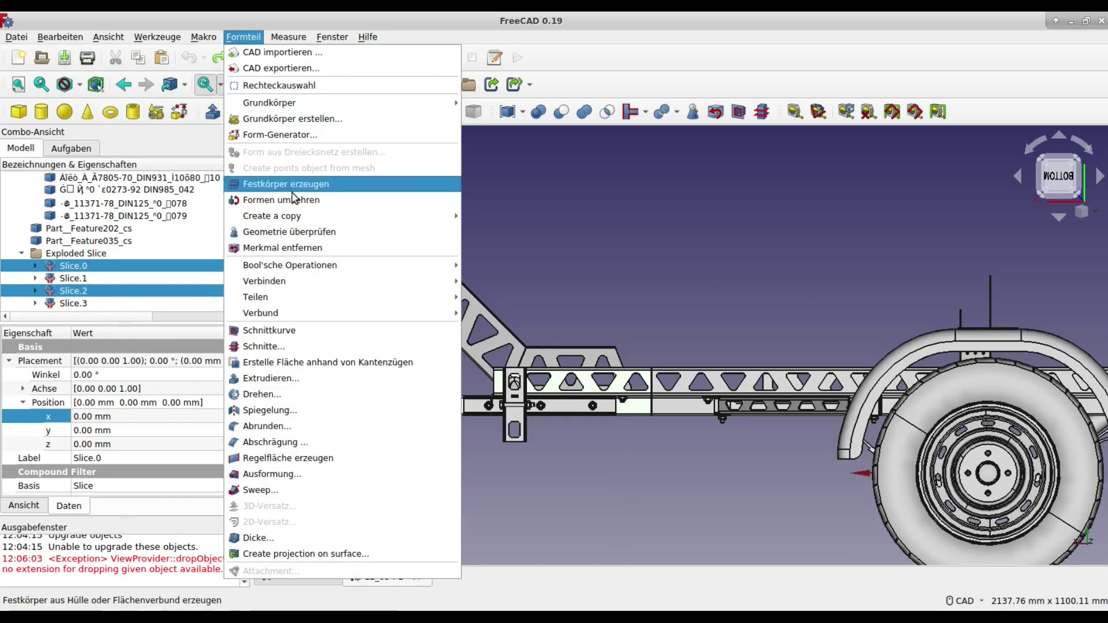
click(500, 216)
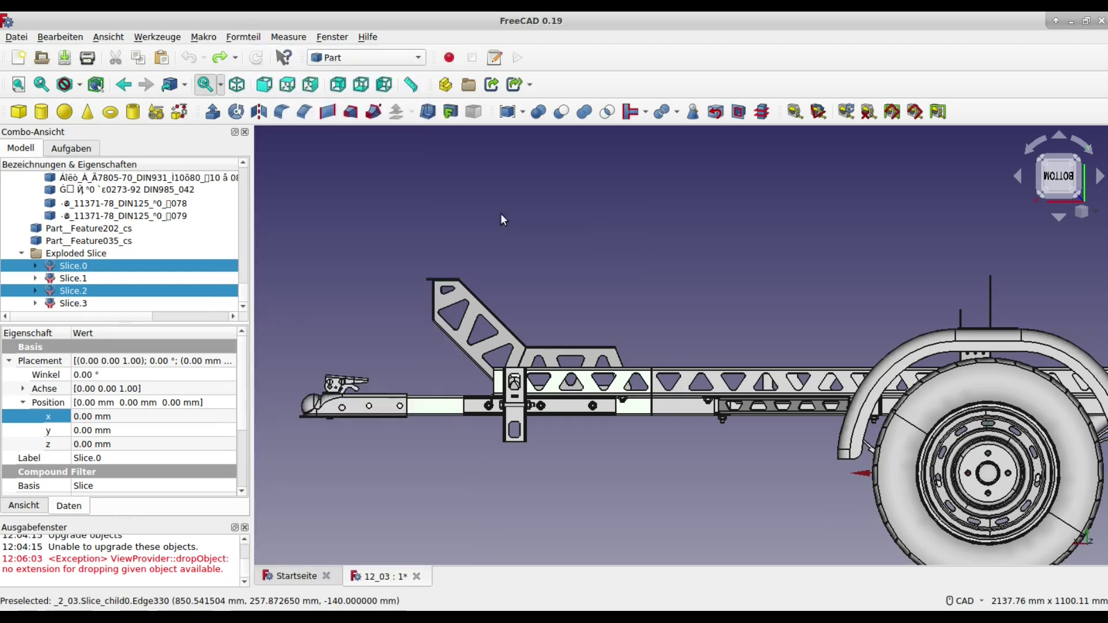
click(682, 392)
ctrl+click(681, 404)
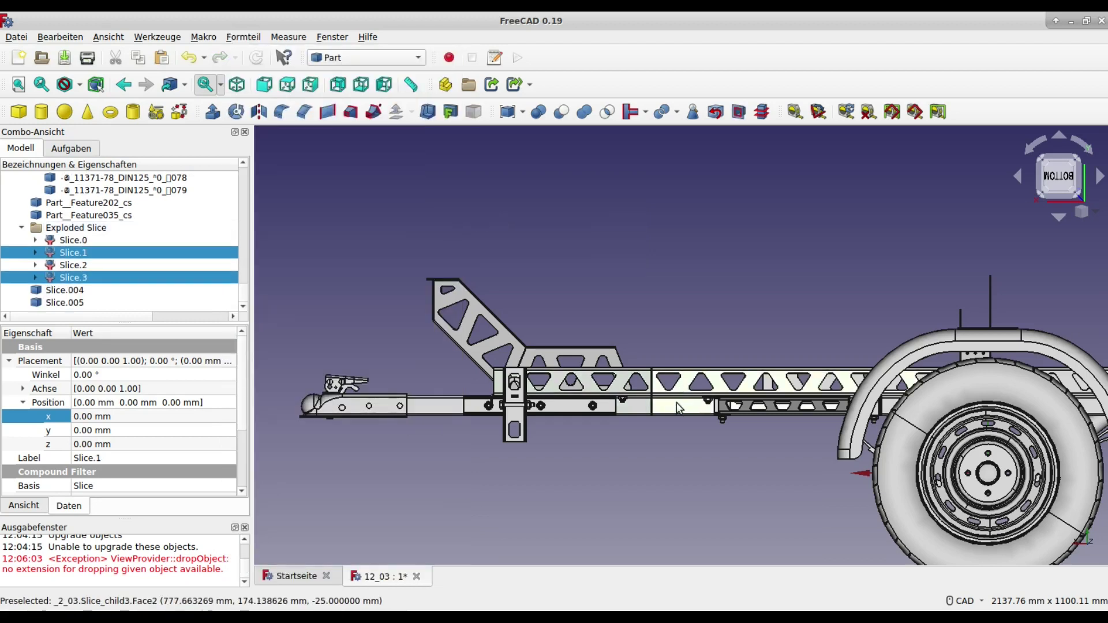
click(243, 36)
click(497, 216)
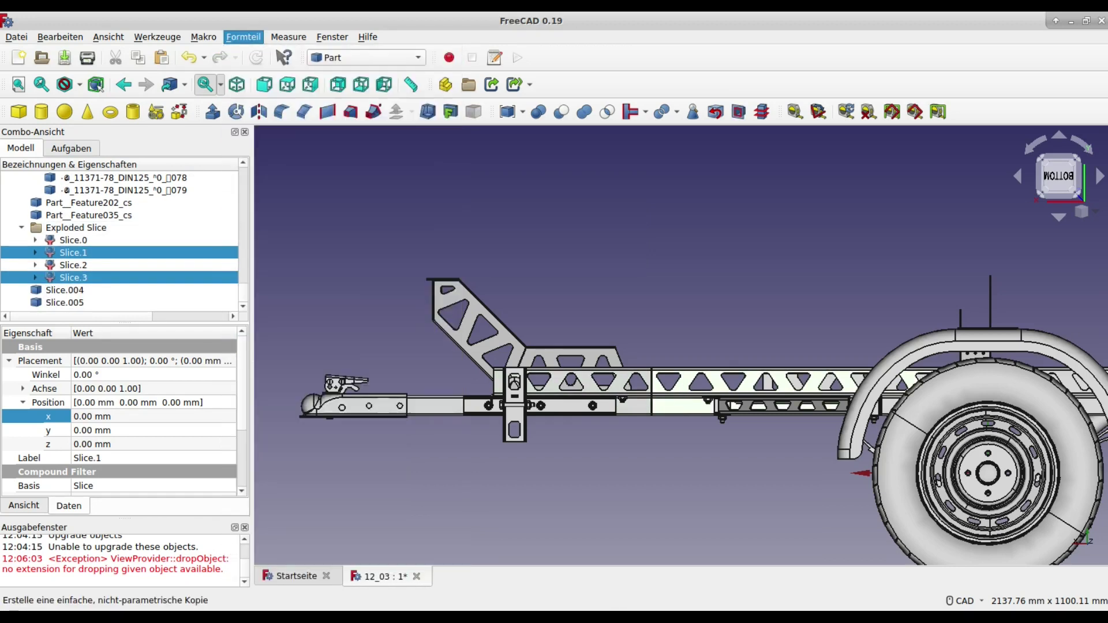
click(80, 230)
Delete the Exploded Slice group with its contents and box-select the hitch-end parts.
right_click(79, 230)
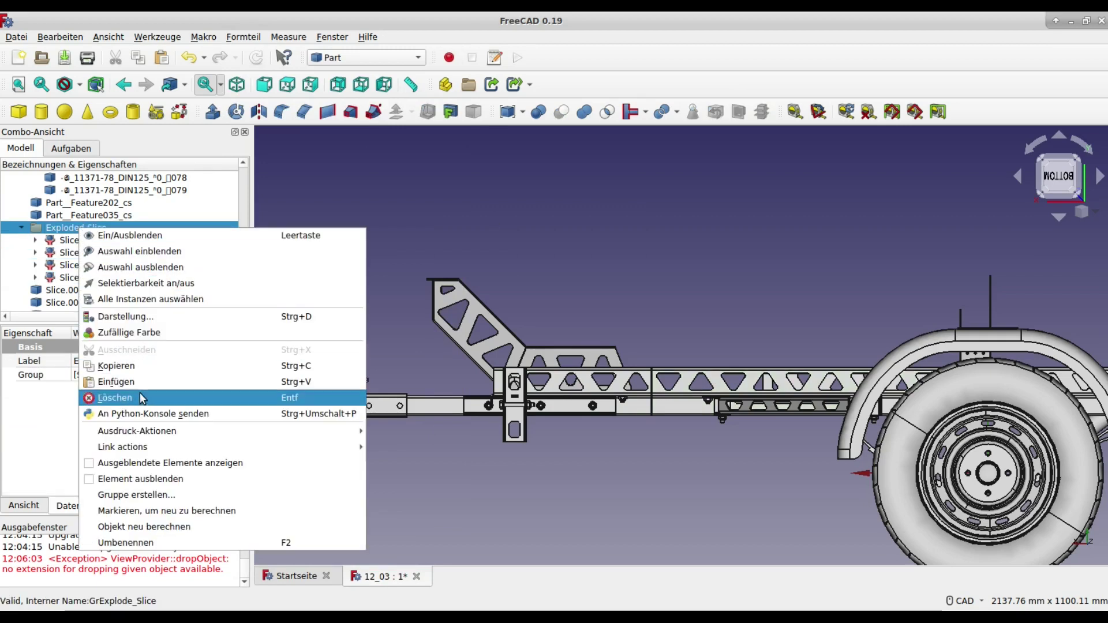
click(140, 395)
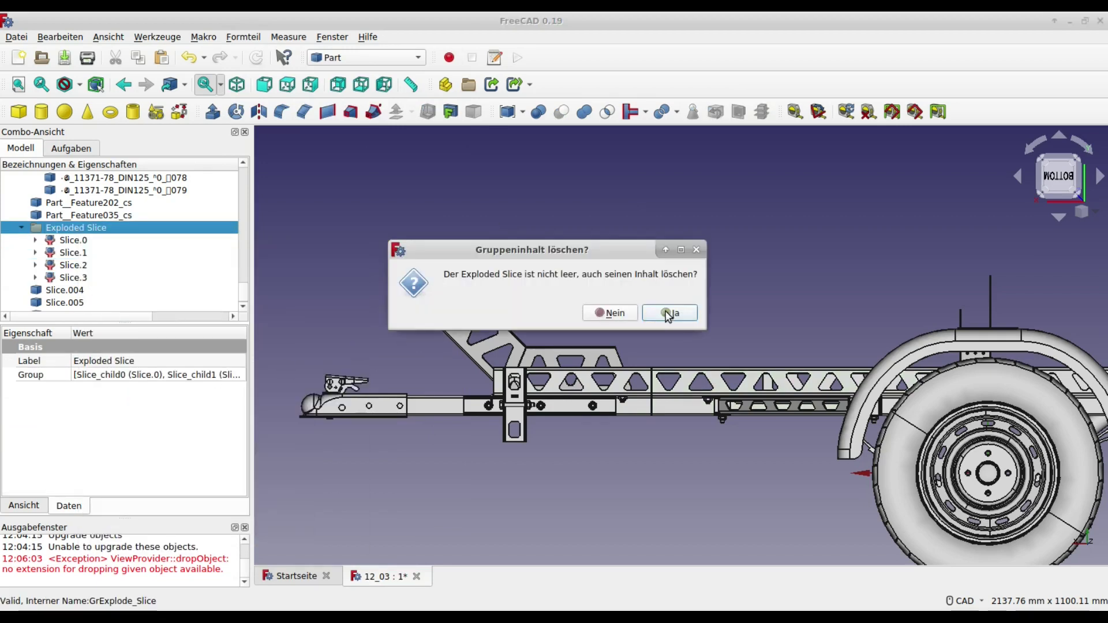
click(60, 36)
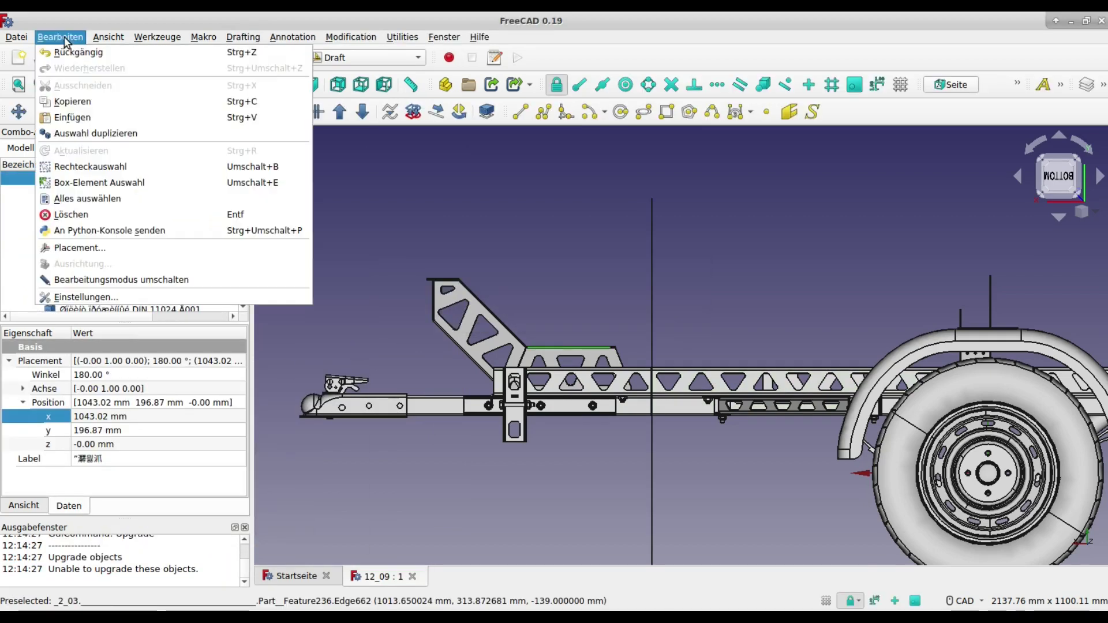
click(121, 171)
drag(282, 184, 644, 525)
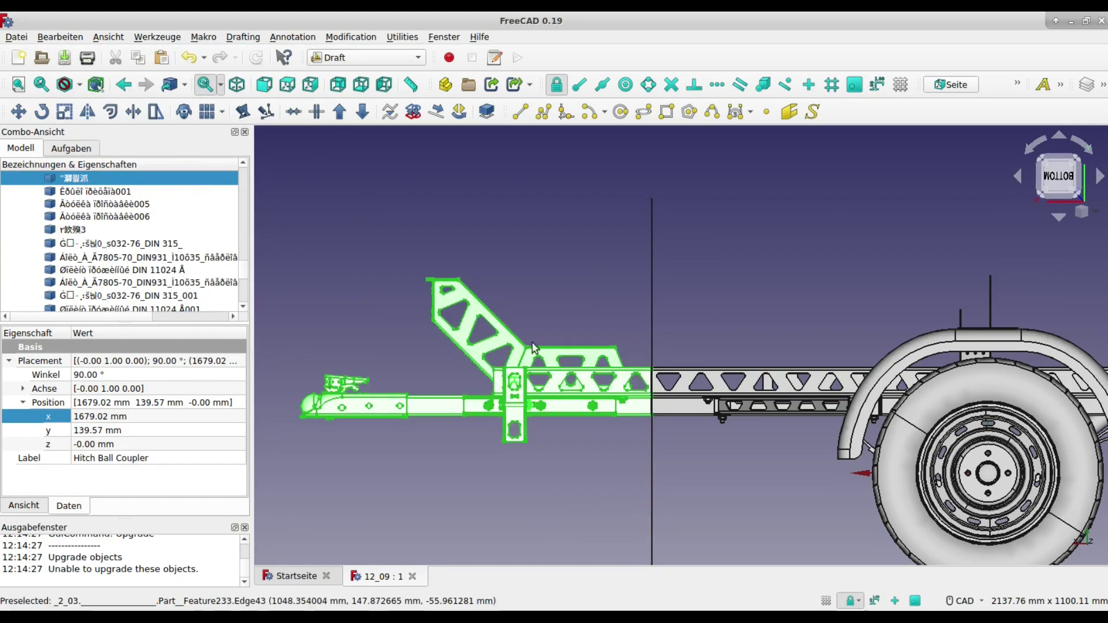
click(370, 57)
Simple-copy the hitch parts (Slice.004–007, Hitch Ball Coupler001) and delete the original group.
click(345, 226)
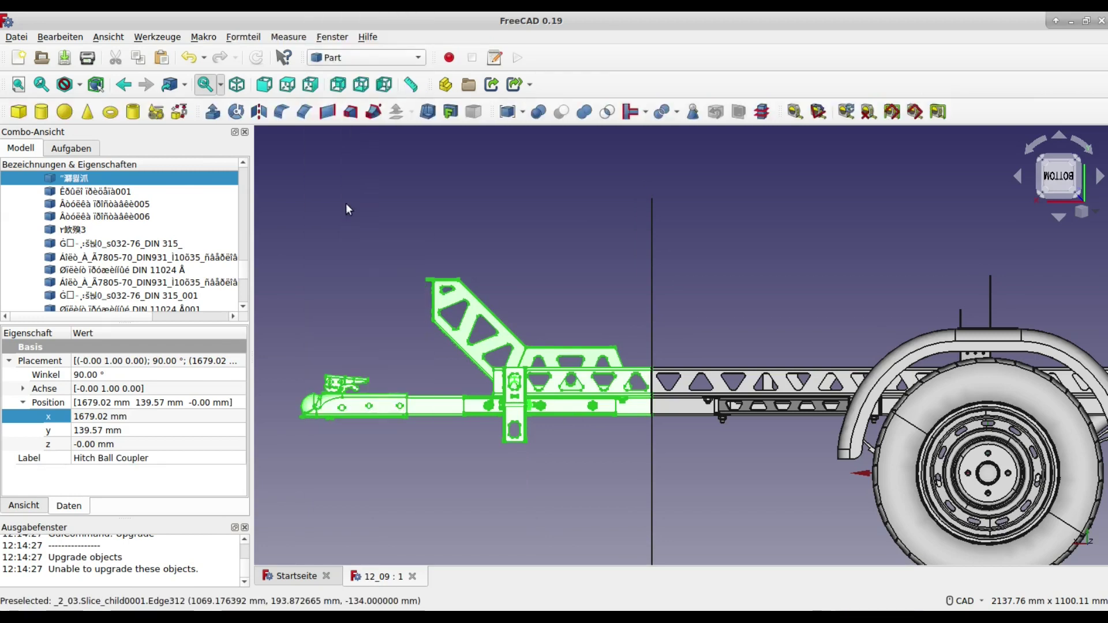
click(258, 38)
mouse_move(271, 216)
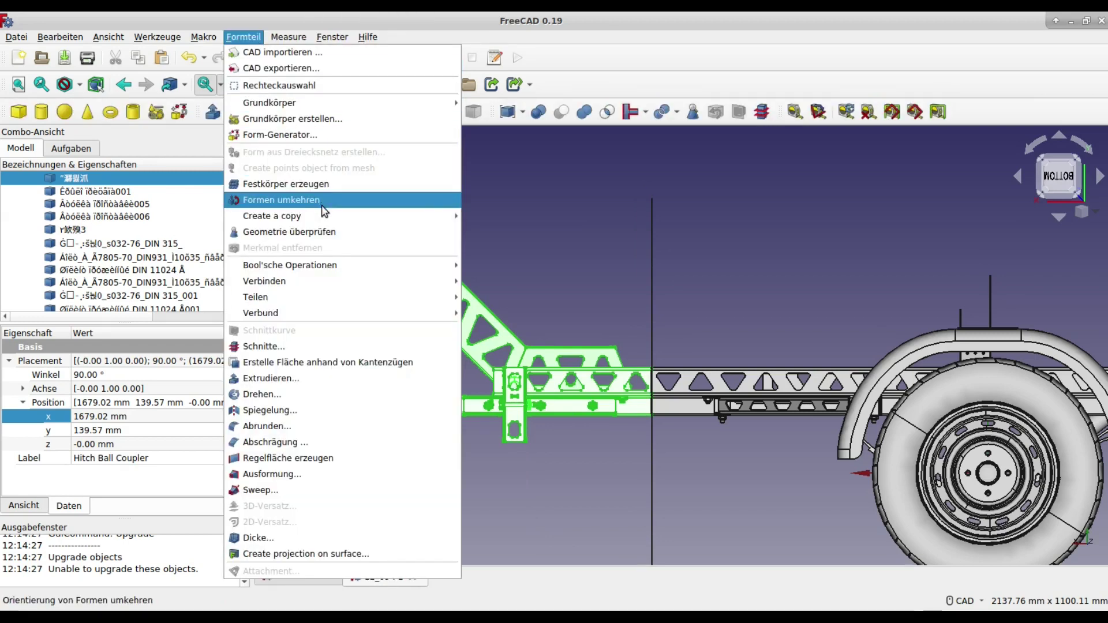
click(483, 217)
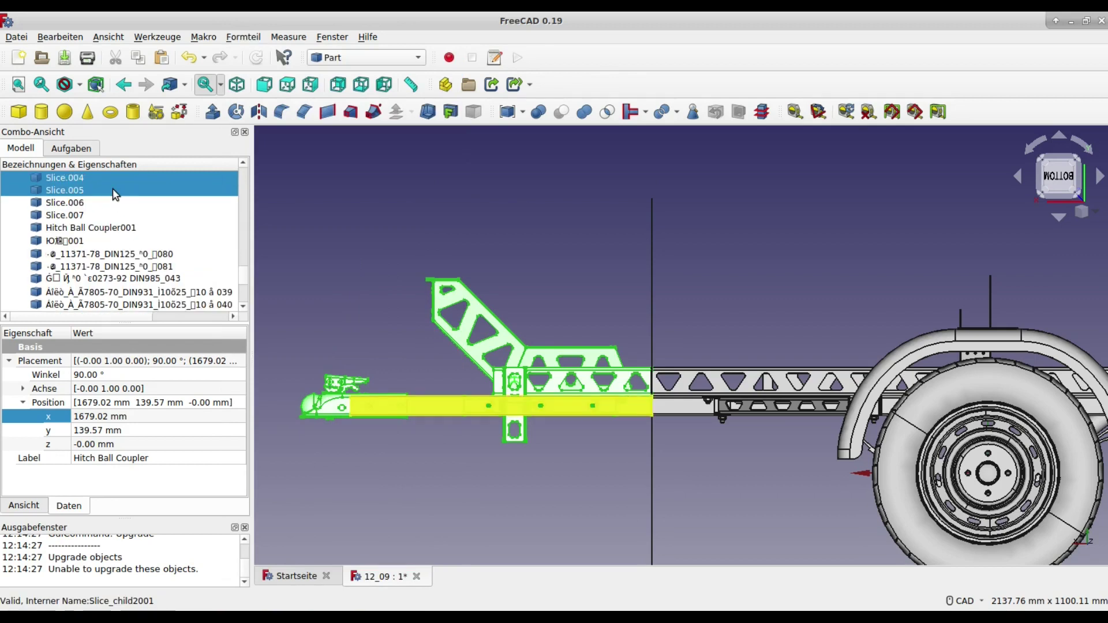
right_click(113, 189)
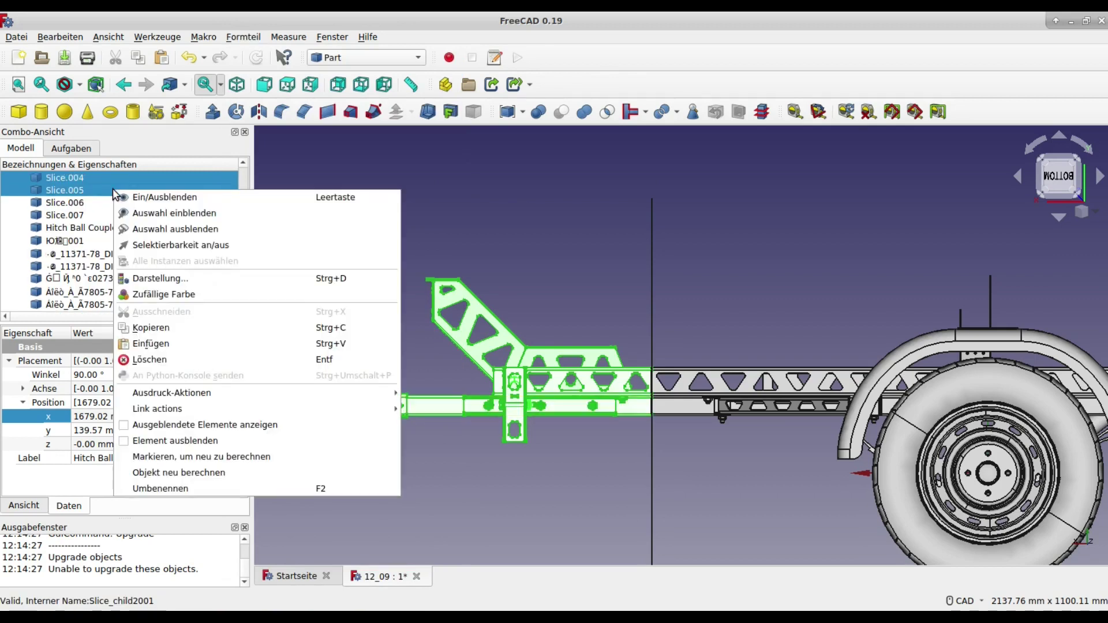
click(189, 360)
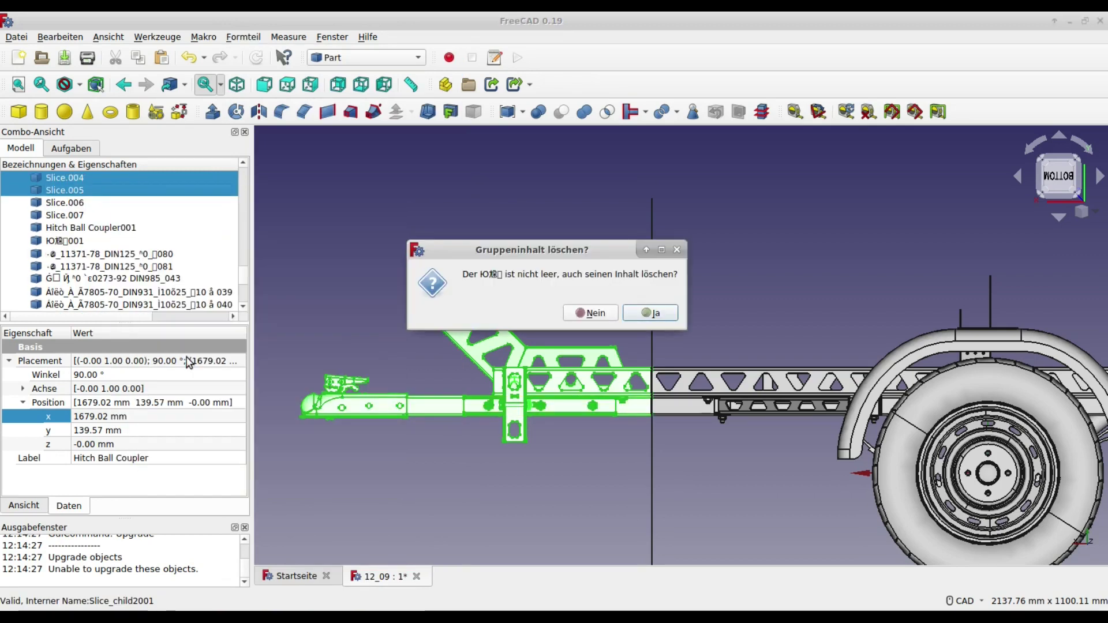
click(642, 316)
click(60, 37)
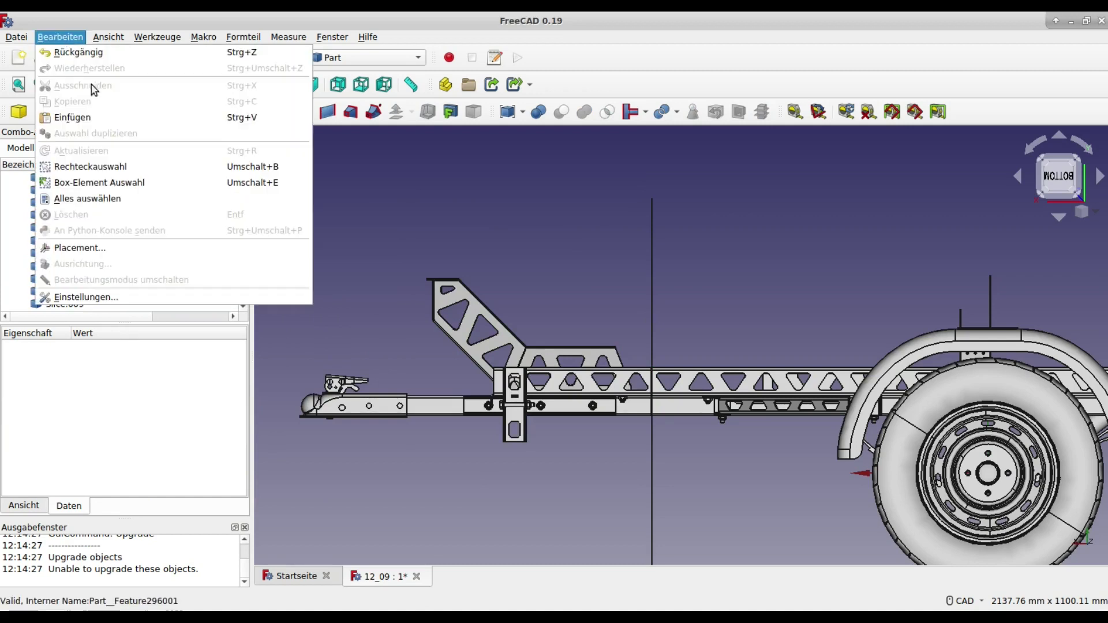
Box-select the hitch-end parts and Draft-Upgrade them into one Compound.
click(104, 166)
mouse_move(288, 196)
mouse_down()
mouse_move(442, 466)
mouse_move(620, 487)
mouse_move(645, 504)
mouse_up()
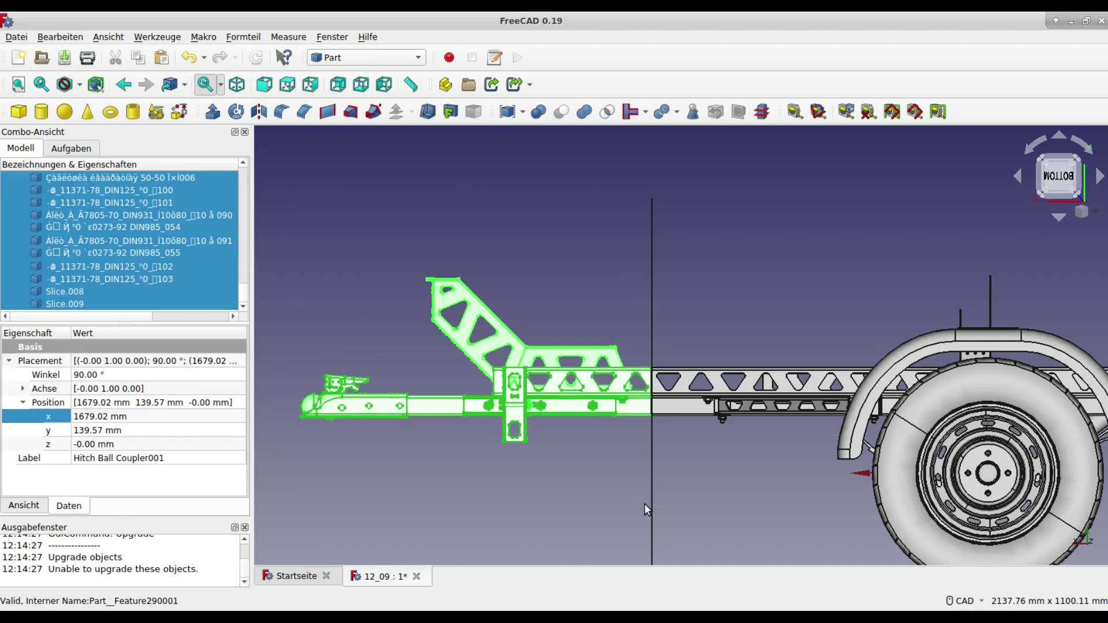
click(393, 58)
click(383, 67)
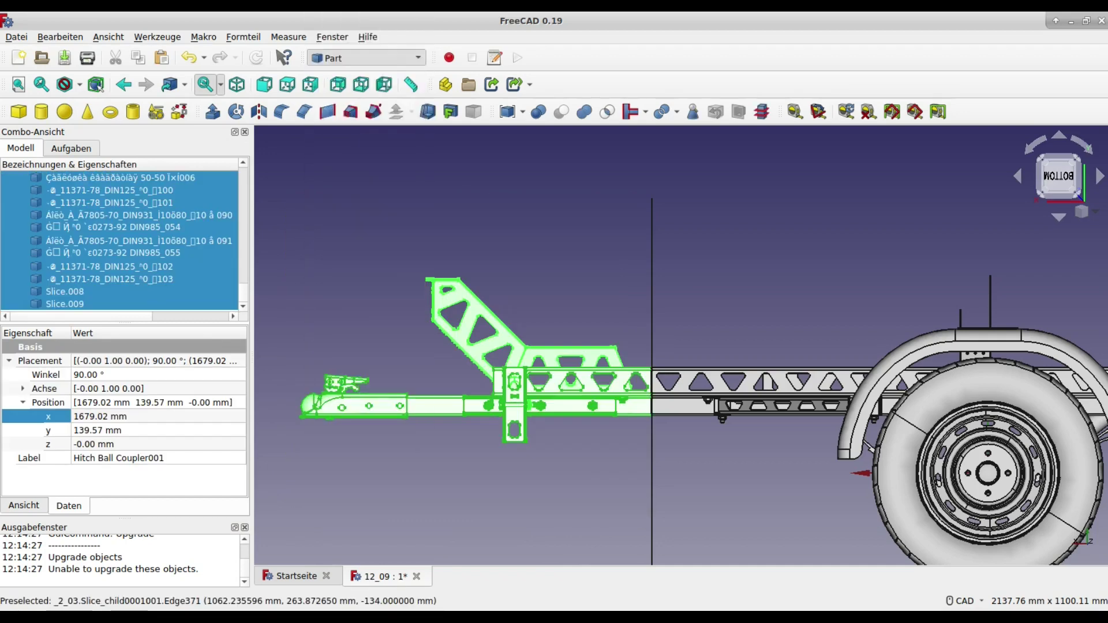
click(340, 119)
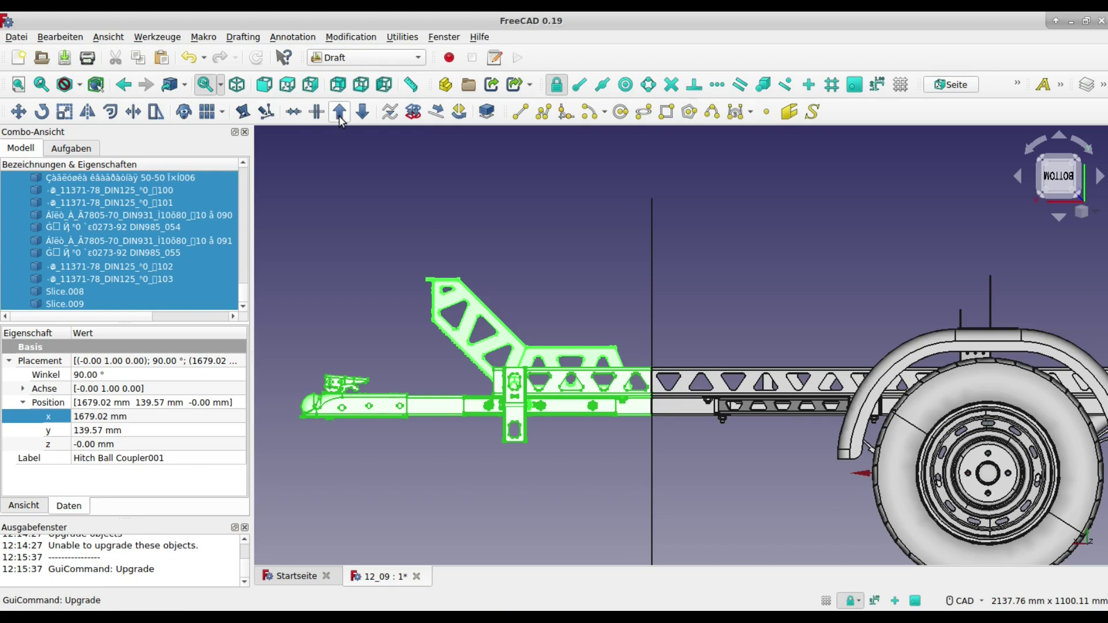
click(381, 58)
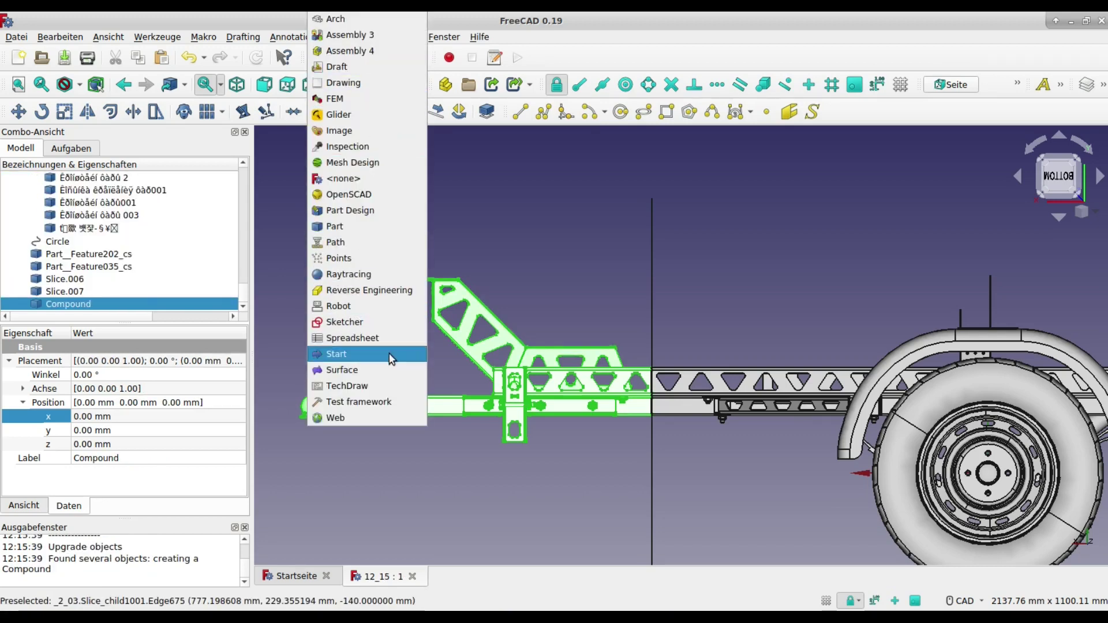
Create a spreadsheet with 'verlaengerung' in A1 and 250 in B1, then return to the 12_15 model.
click(359, 337)
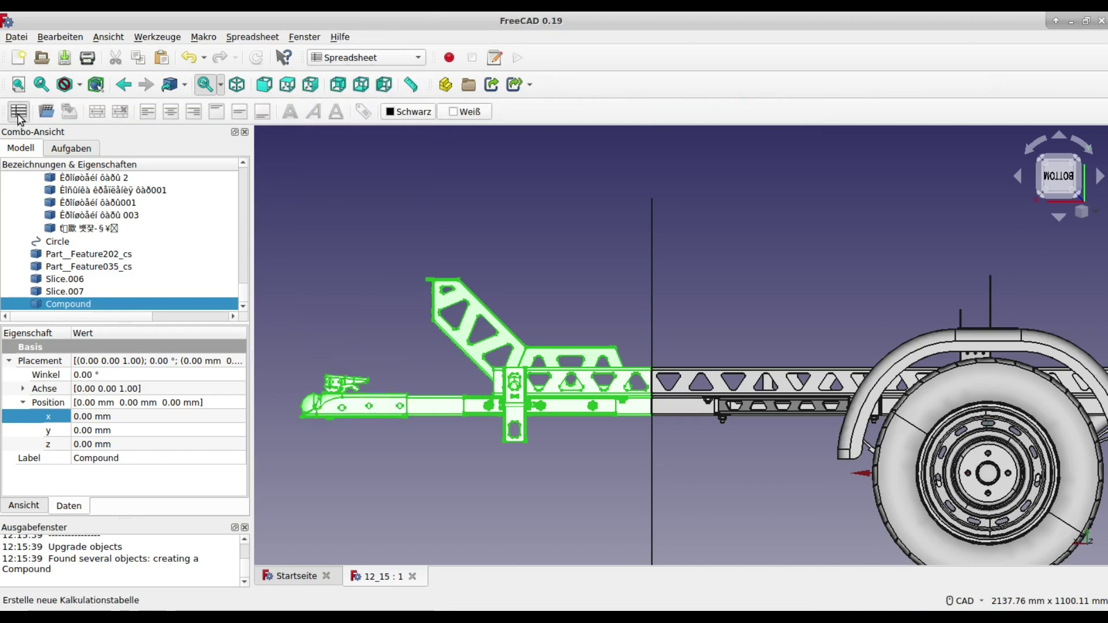
click(19, 112)
click(333, 185)
text(verlaengerung)
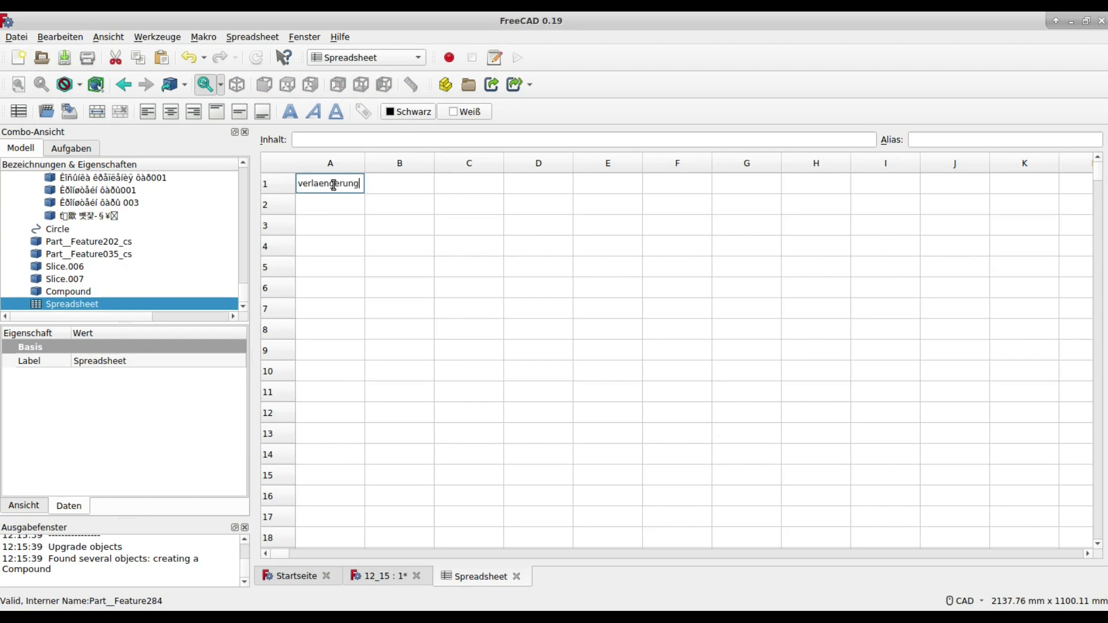
click(420, 184)
text(250)
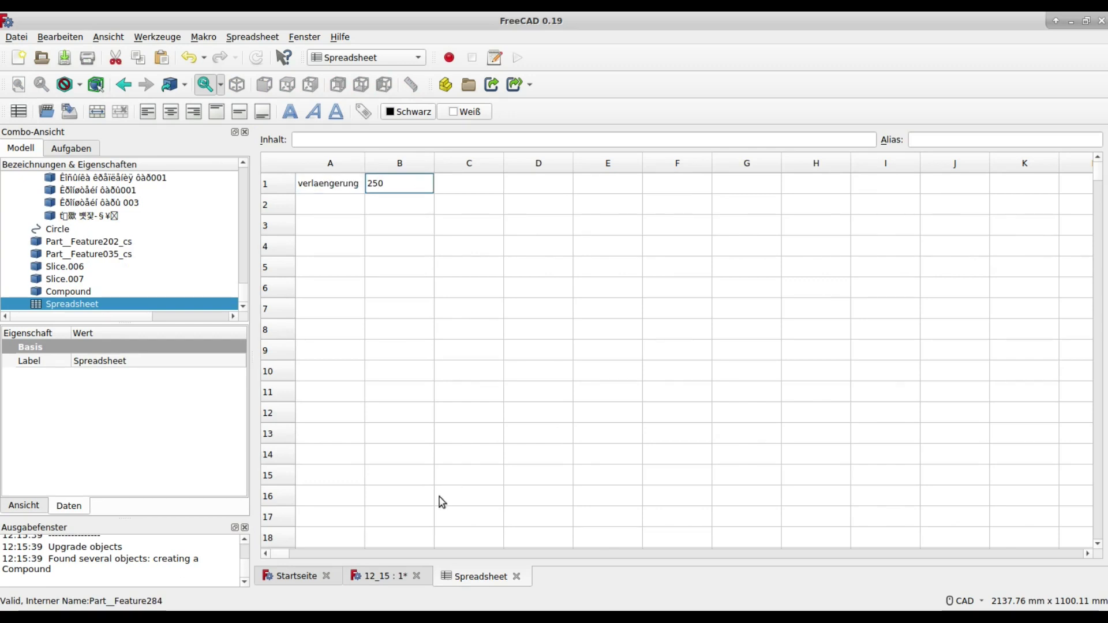
click(390, 583)
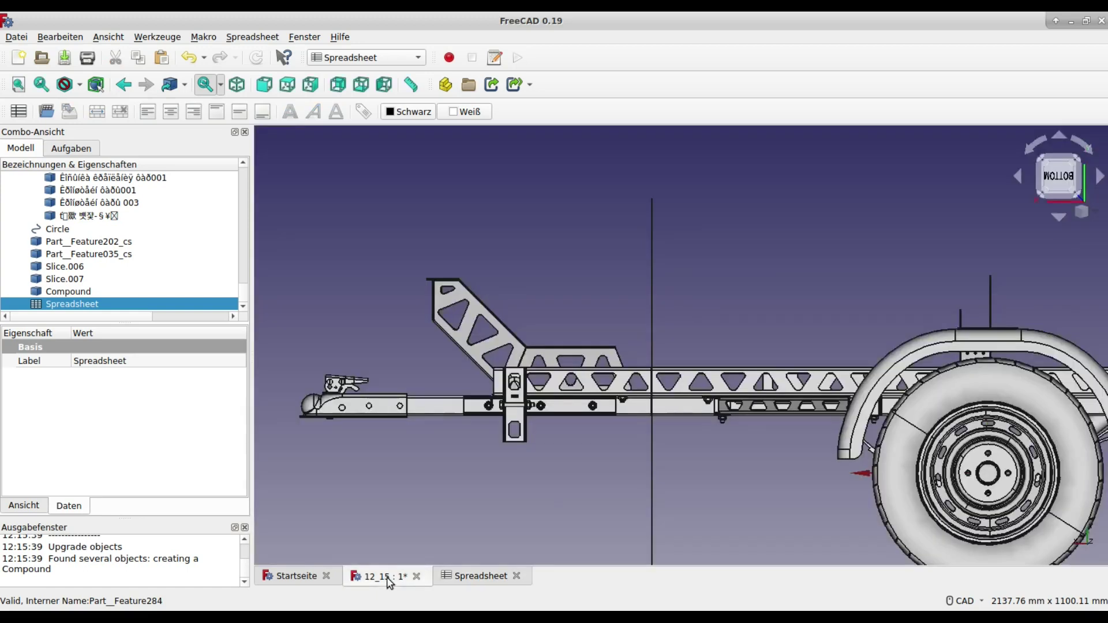
Set the Compound's x position to the expression Spreadsheet.B1, shifting it 250 mm.
click(85, 291)
click(223, 417)
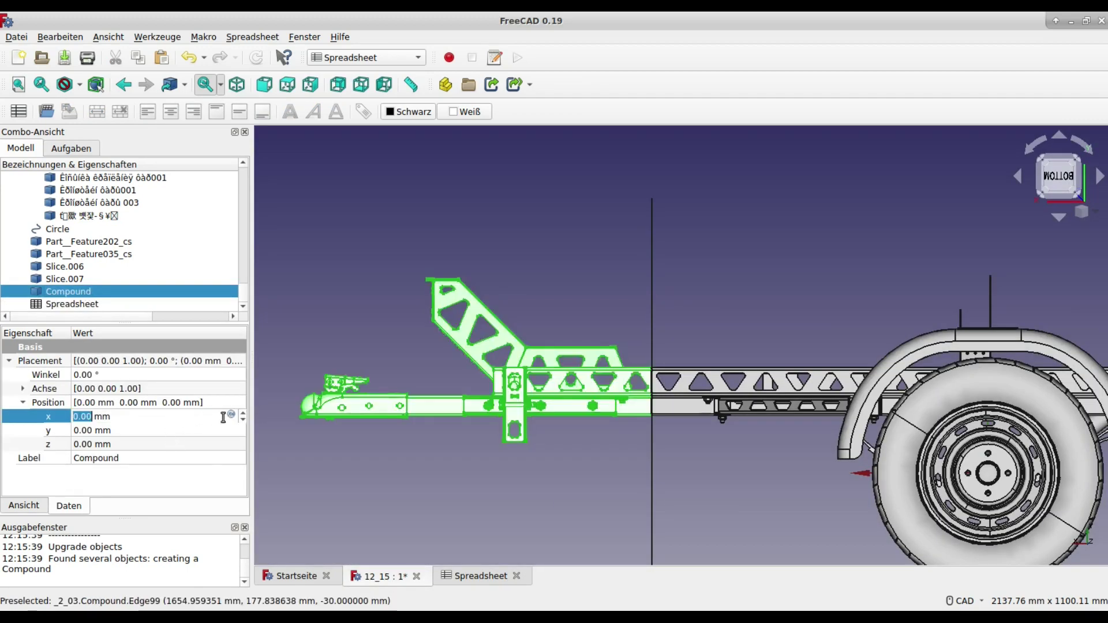
click(232, 416)
text(s)
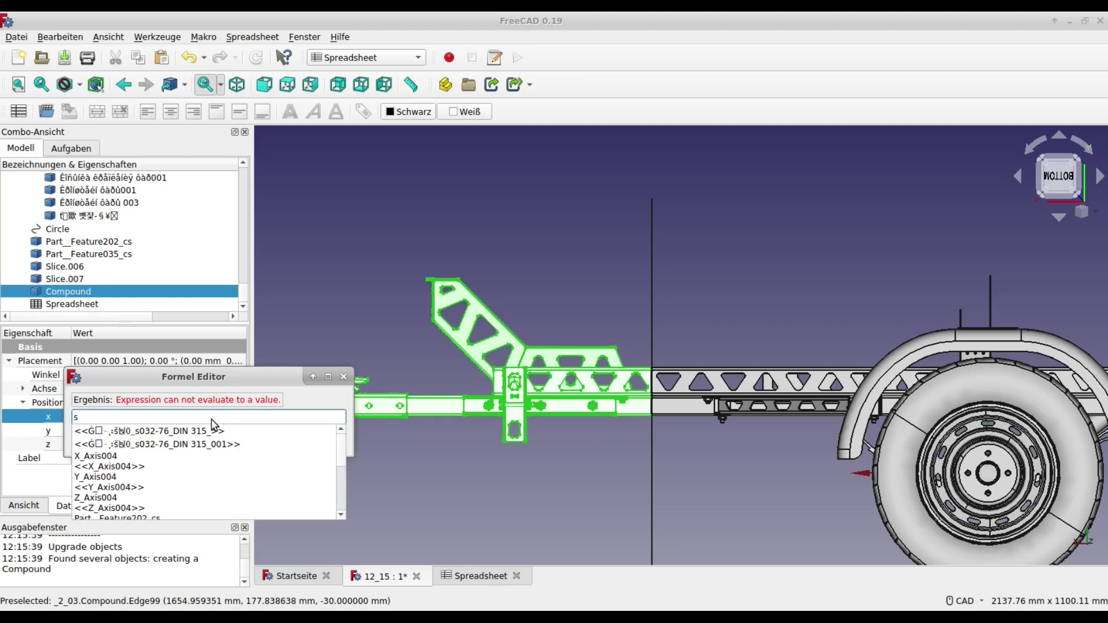
text(p)
click(105, 431)
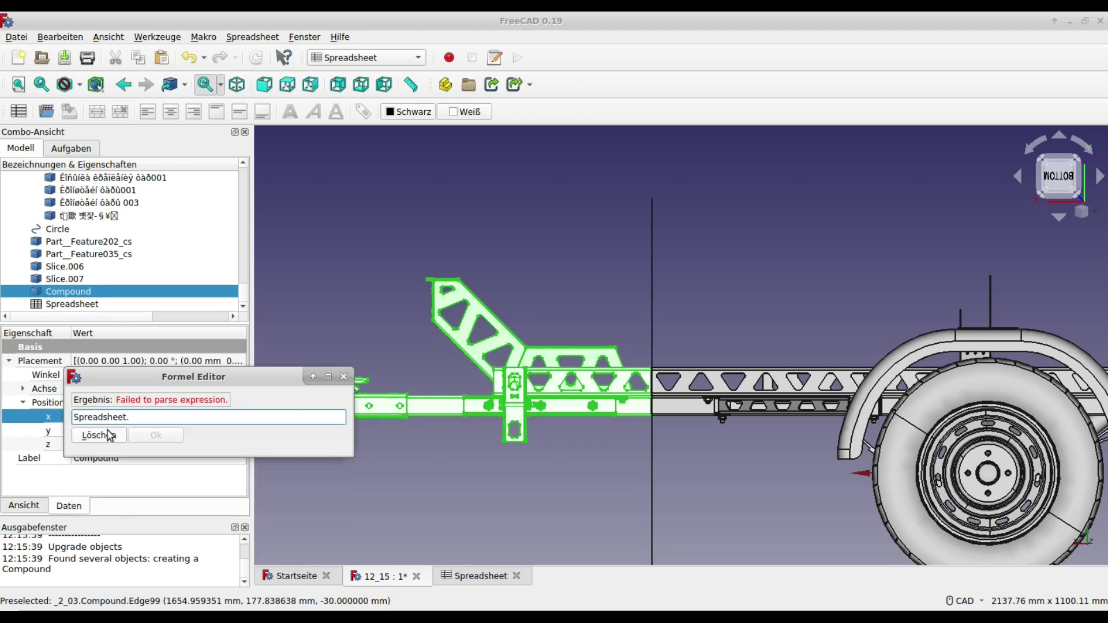
text(b)
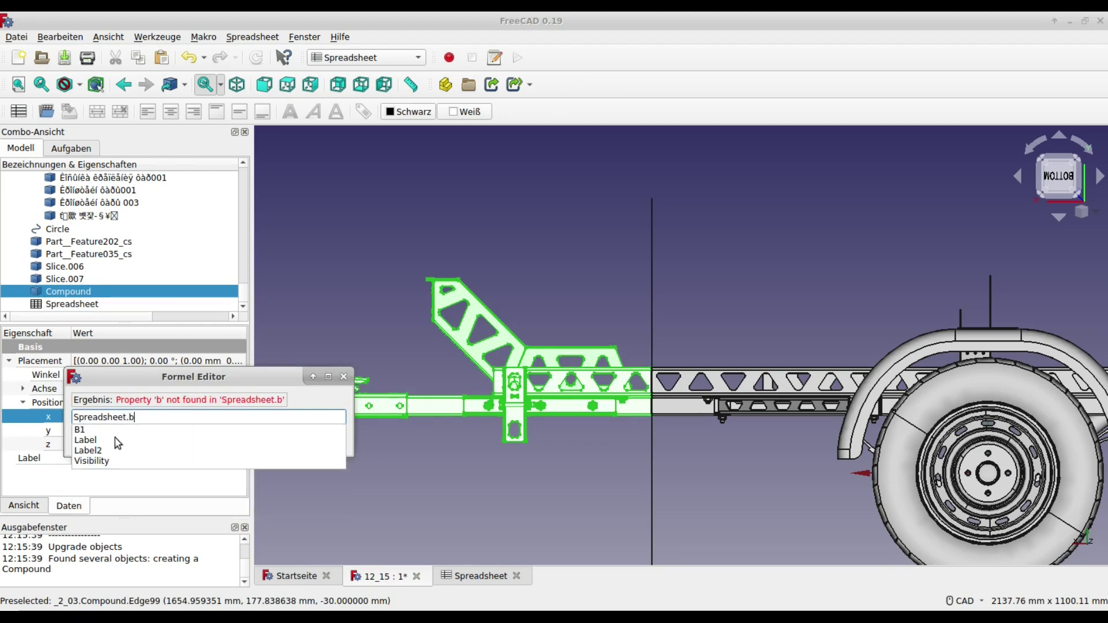
click(116, 436)
click(156, 437)
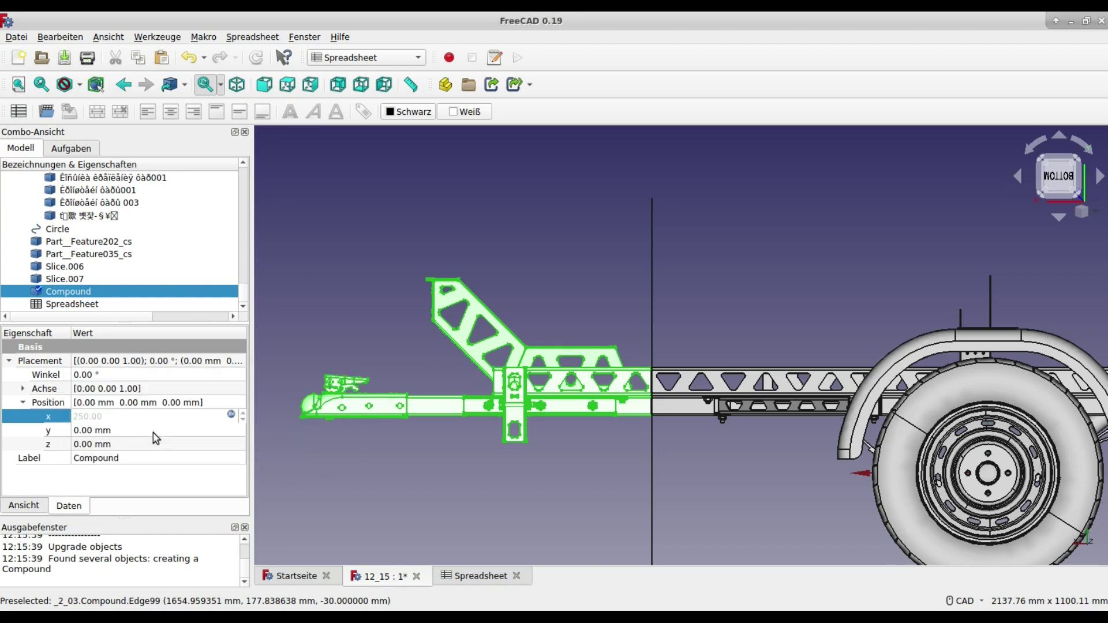
click(196, 267)
click(117, 243)
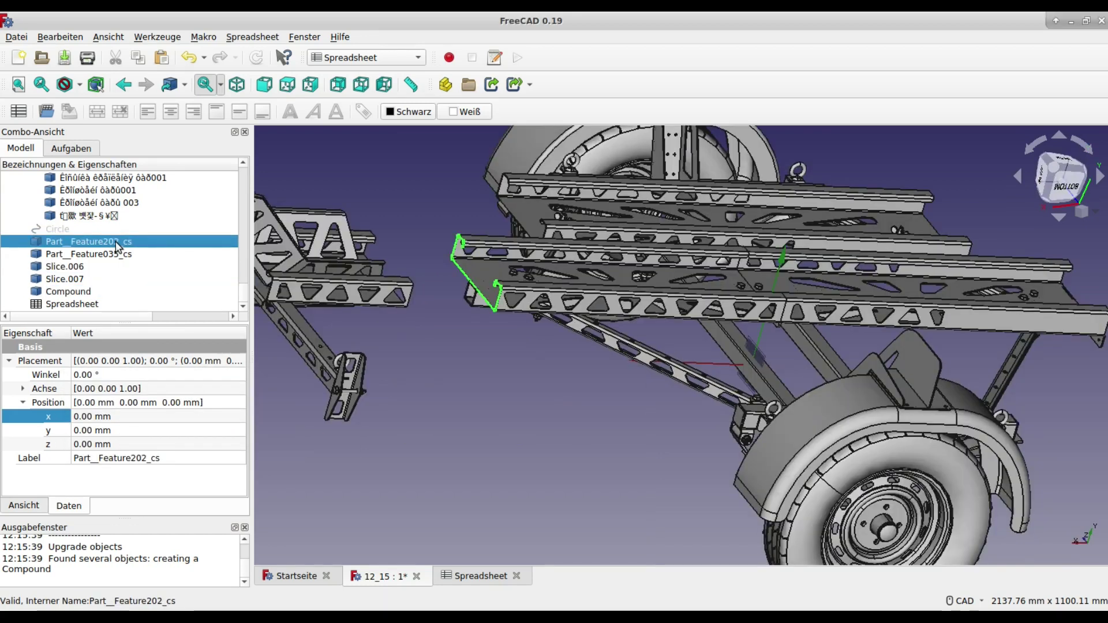
In the Part workbench, simple-copy Part__Feature202_cs to create Part__Feature202_cs001.
click(353, 58)
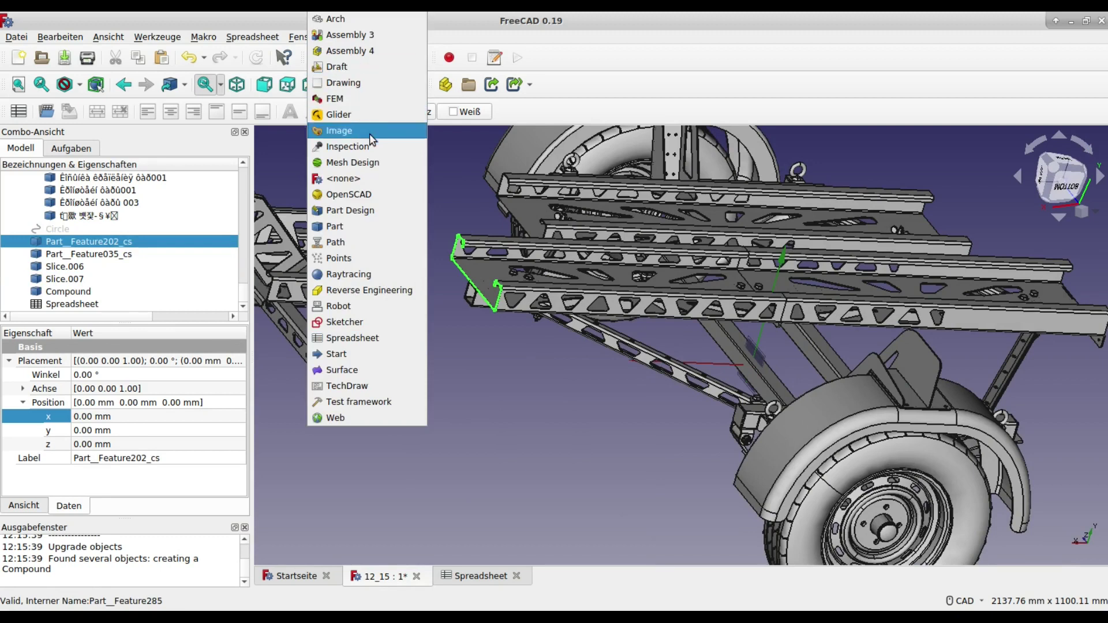
click(362, 226)
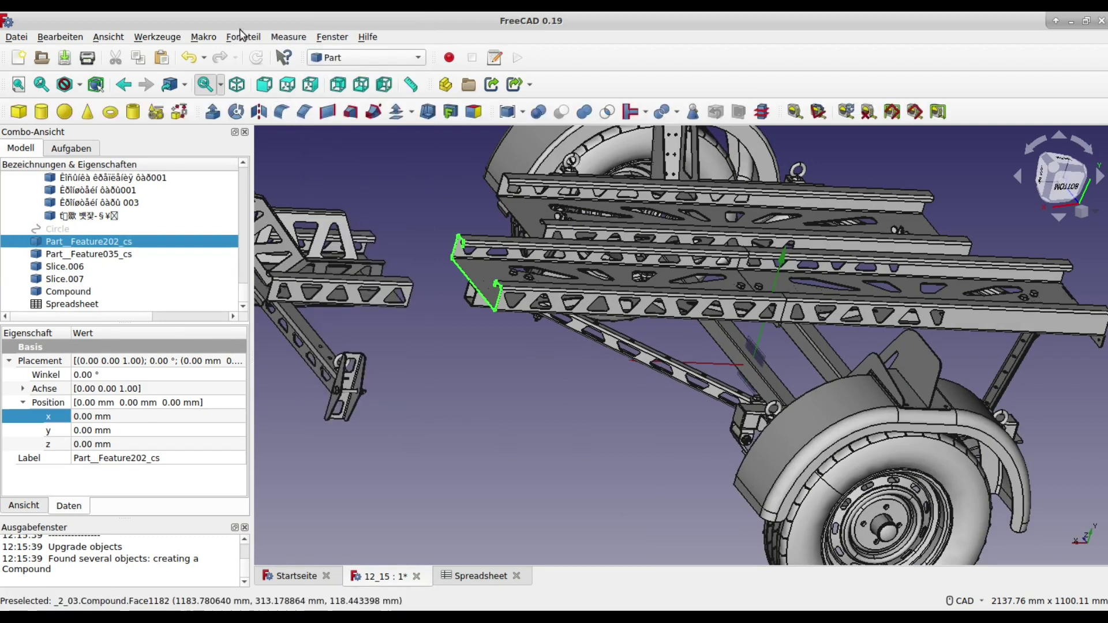
click(241, 36)
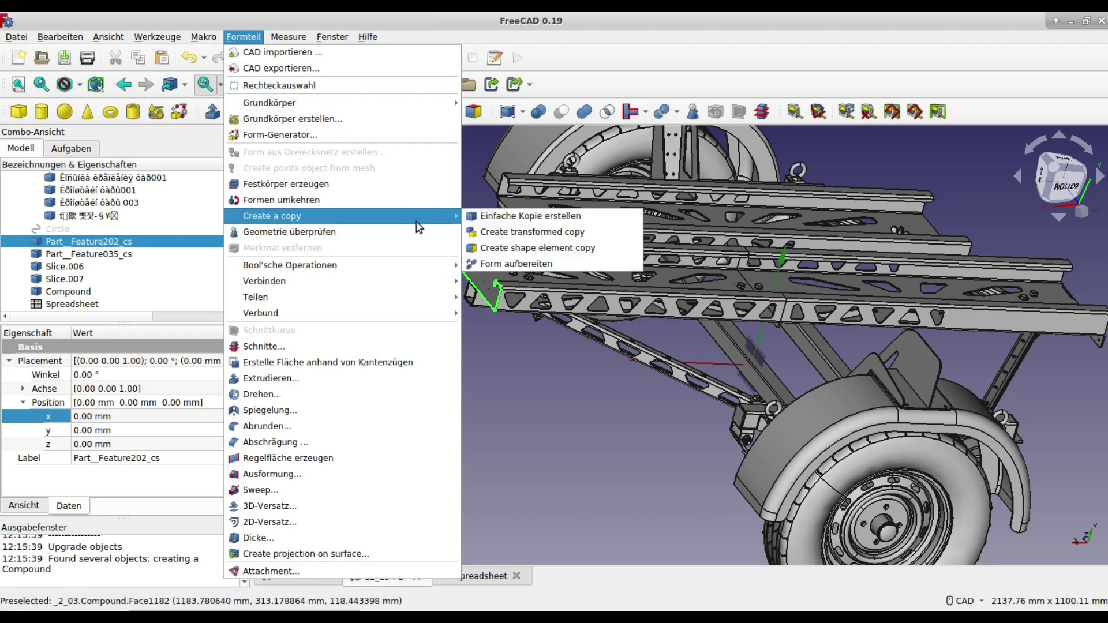
click(489, 214)
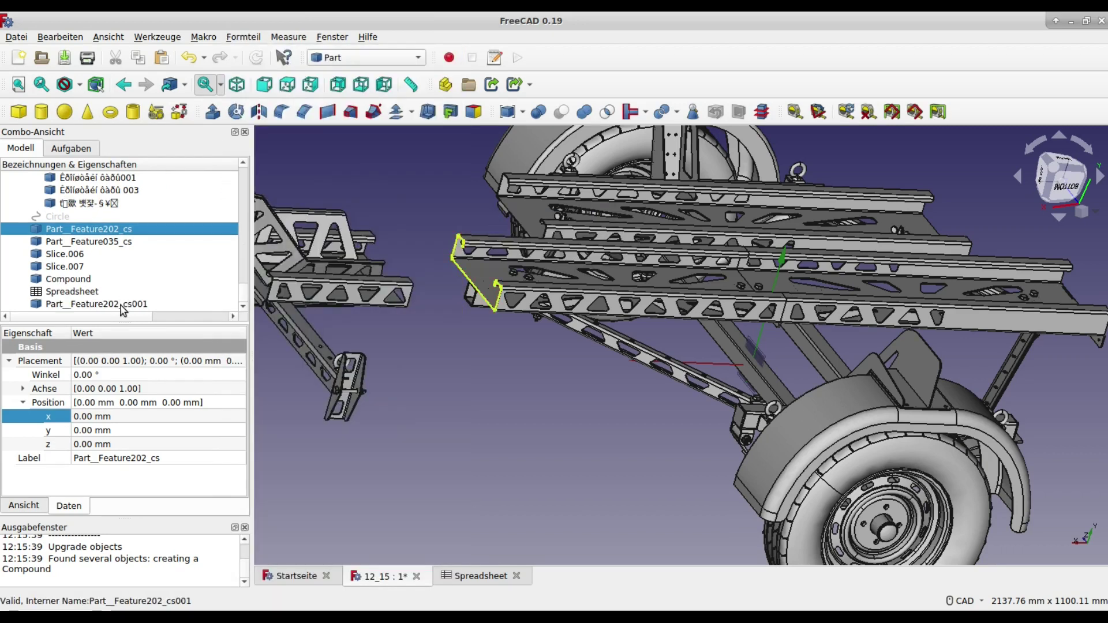
click(122, 306)
Set Part__Feature202_cs001's Position x formula to Spreadsheet.B1, moving it 250 mm.
click(110, 416)
click(232, 415)
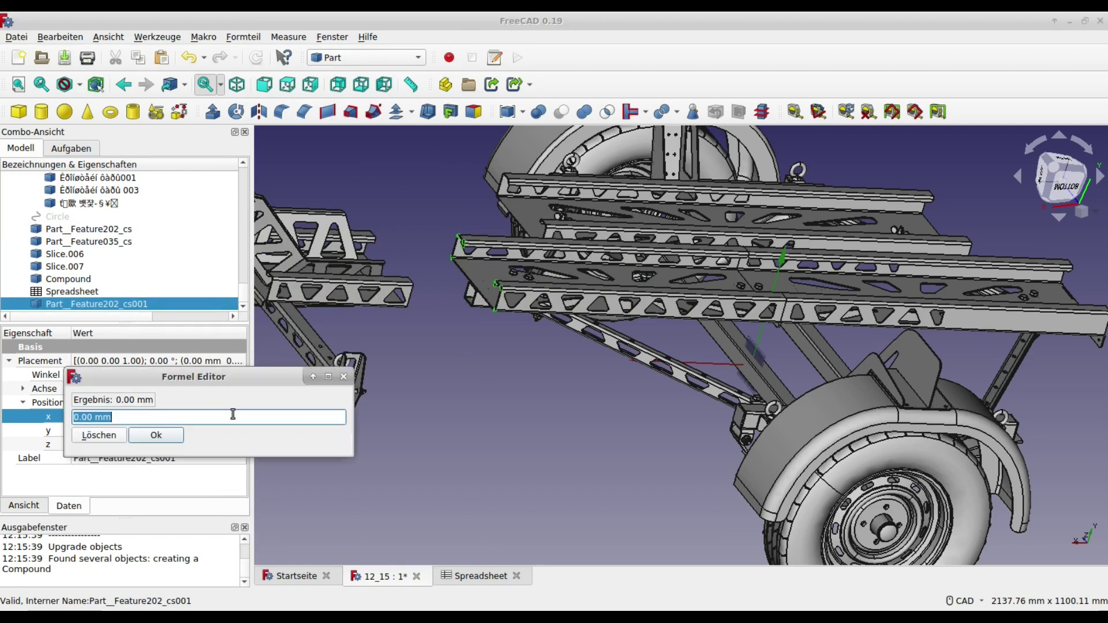
text(s)
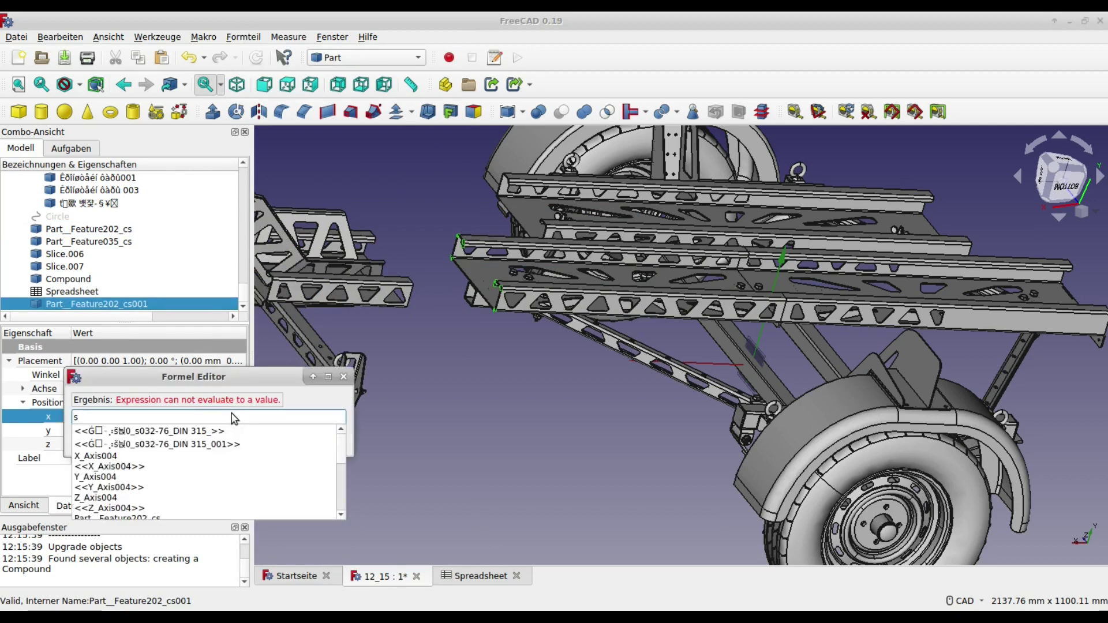
text(p)
click(136, 429)
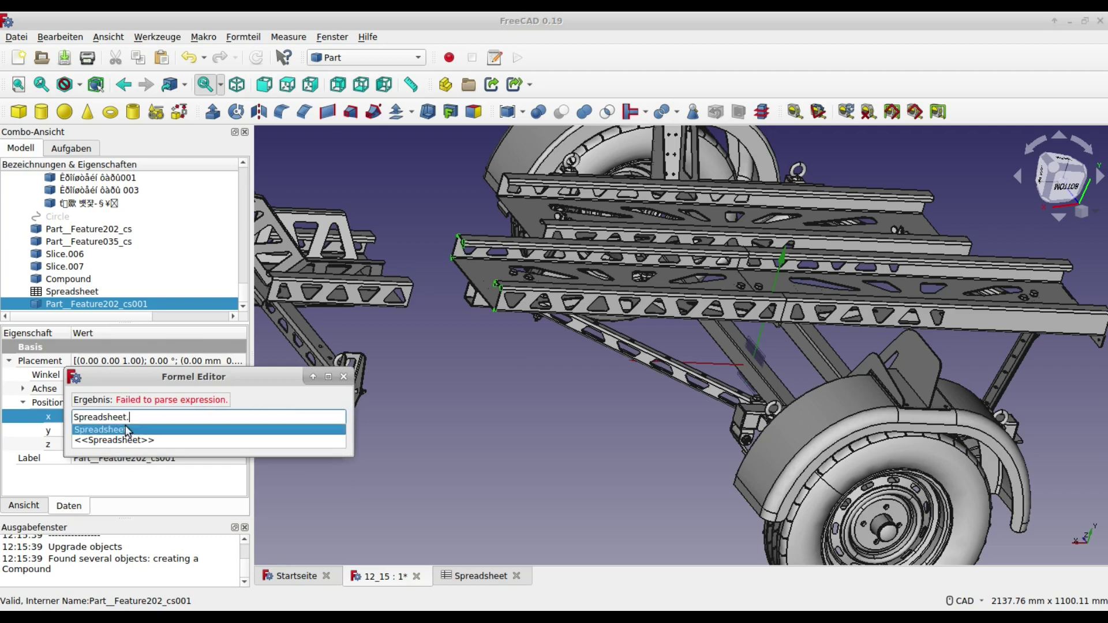
text(b)
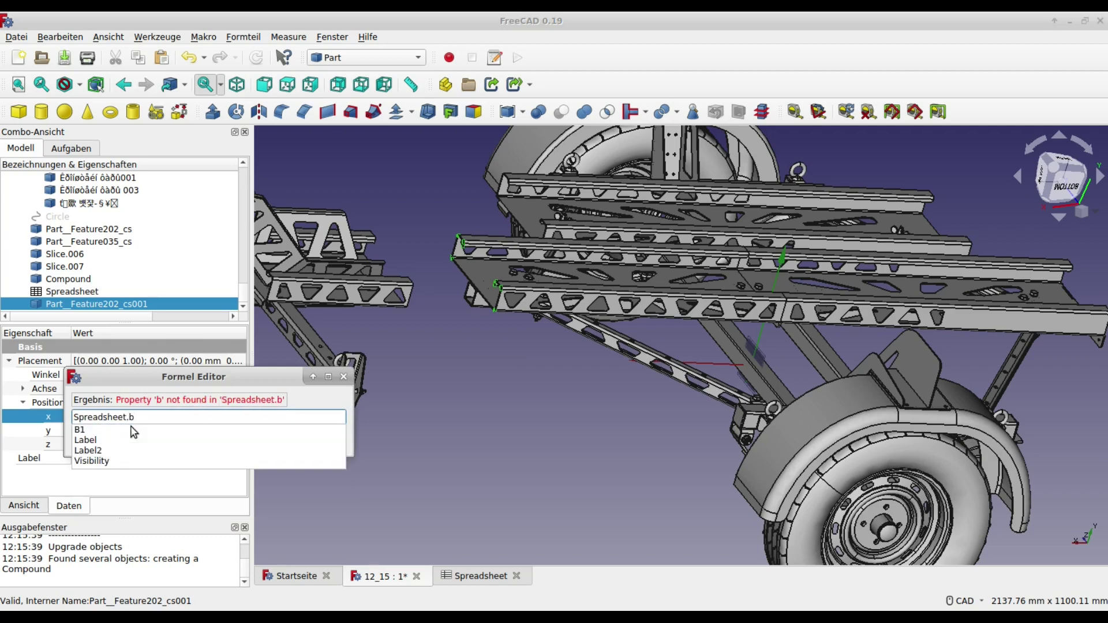
click(100, 431)
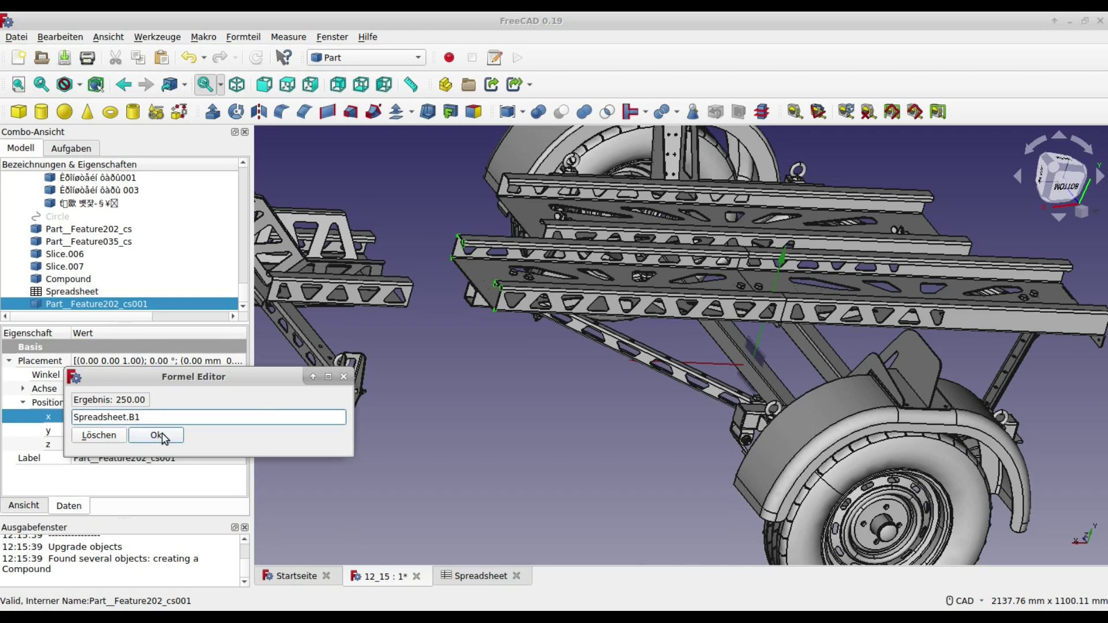
click(159, 436)
Build a solid loft between Part__Feature202_cs and its copy Part__Feature202_cs001.
click(351, 113)
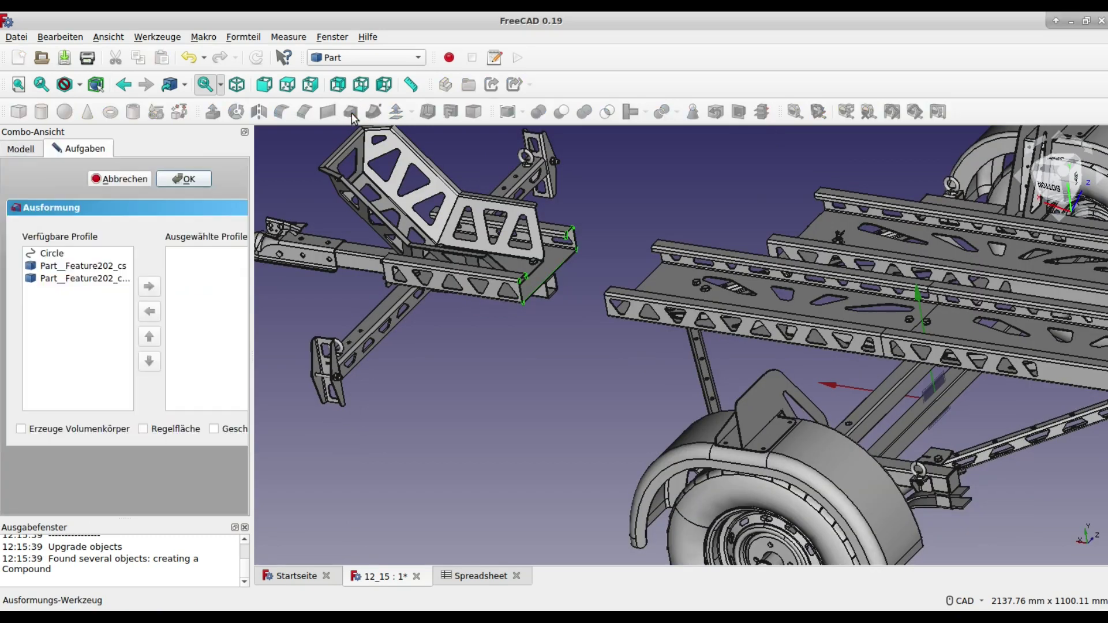
click(91, 266)
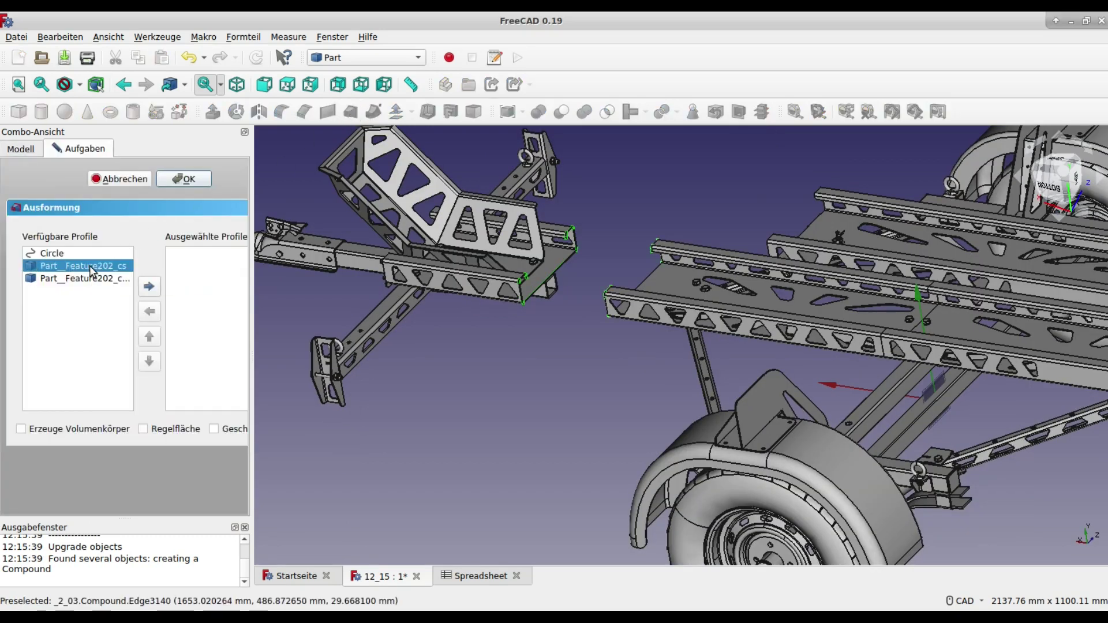
click(149, 287)
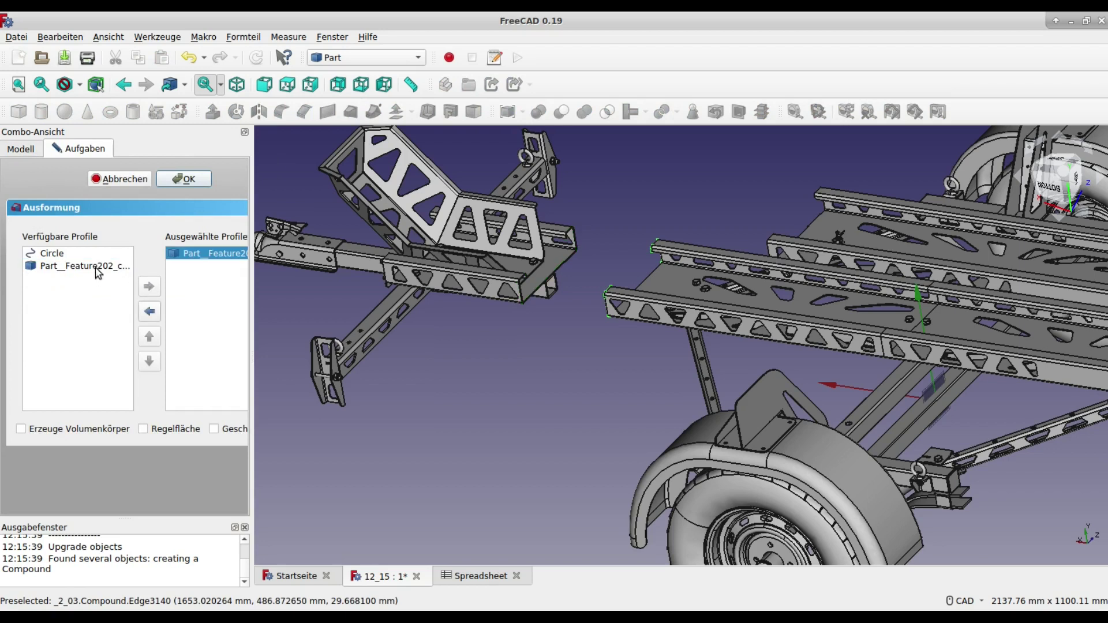
click(96, 269)
click(148, 288)
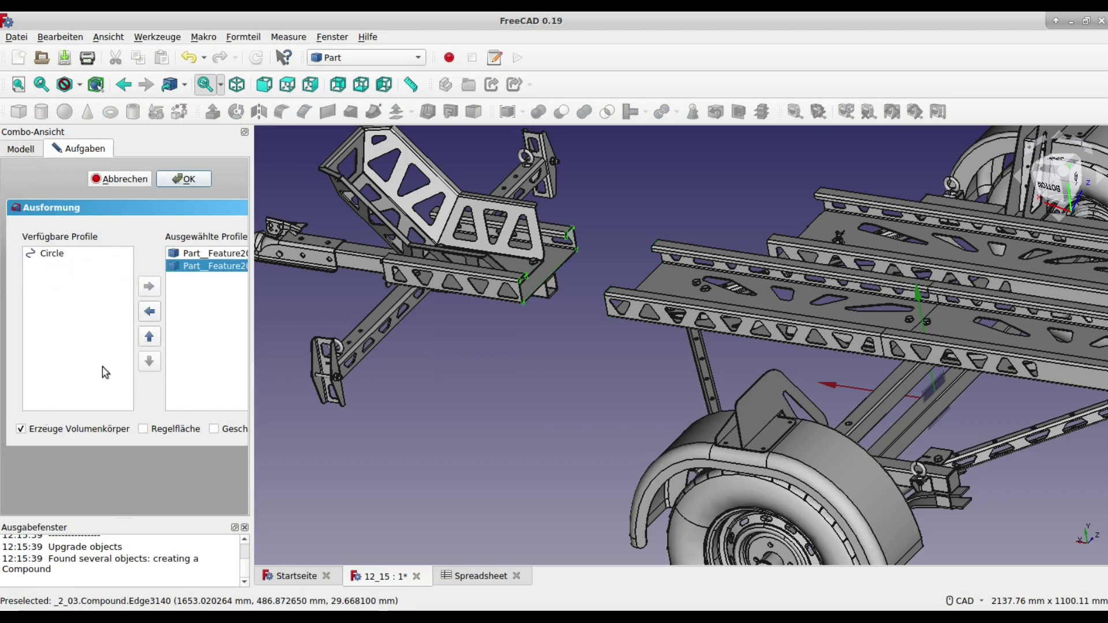
click(199, 184)
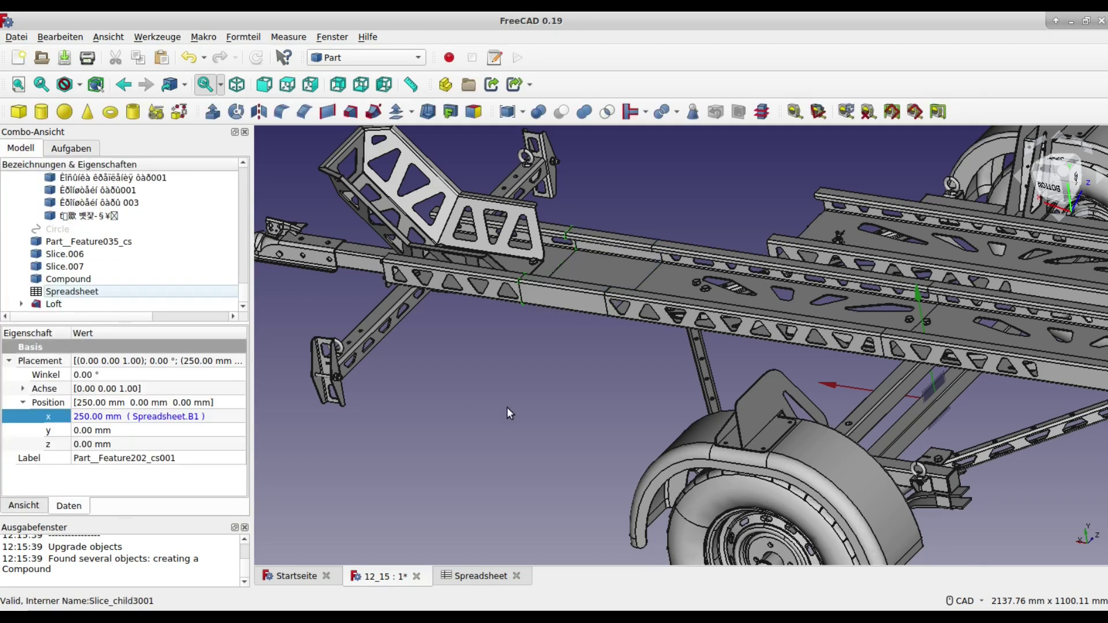
Break the tube profile into separate edges and begin selecting the stray end-face edges.
click(361, 112)
scroll(674, 451, up, 3)
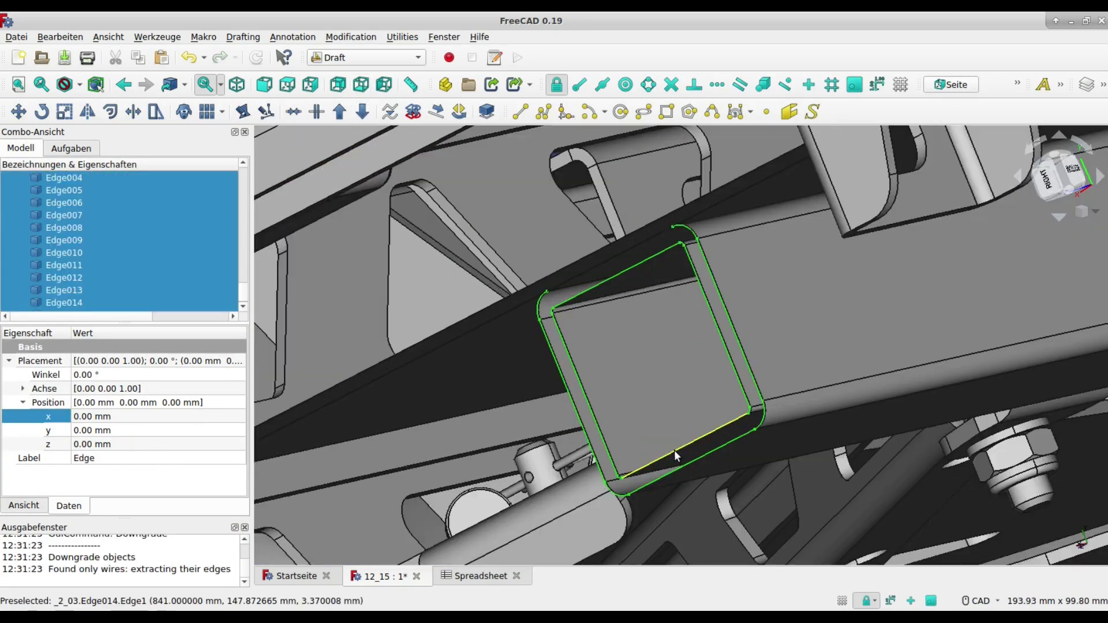
scroll(674, 451, up, 2)
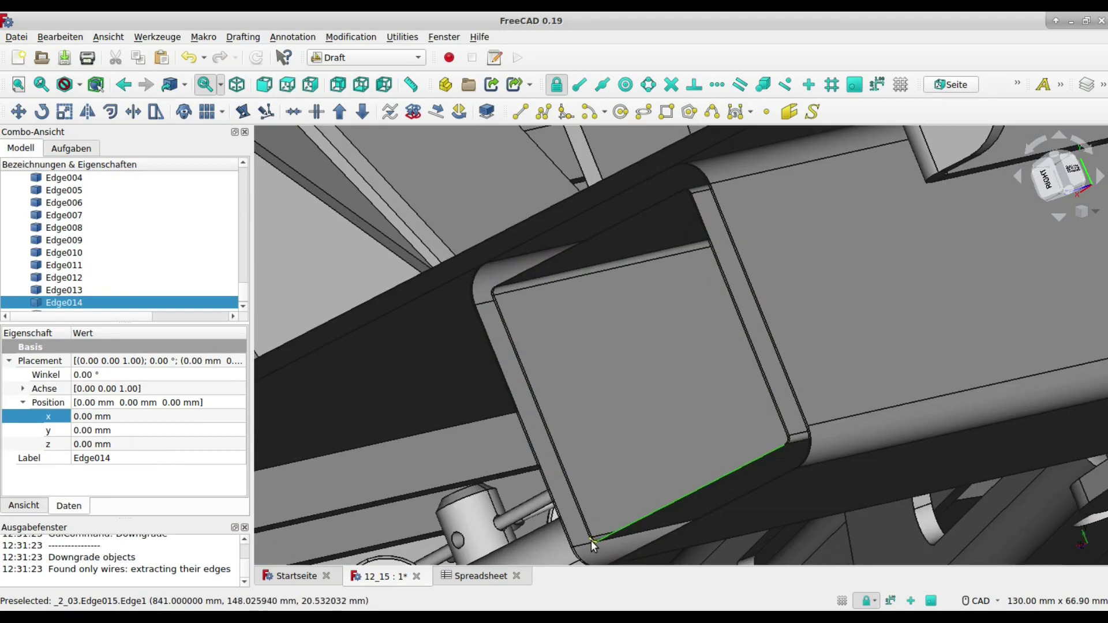
ctrl+click(588, 531)
ctrl+click(576, 504)
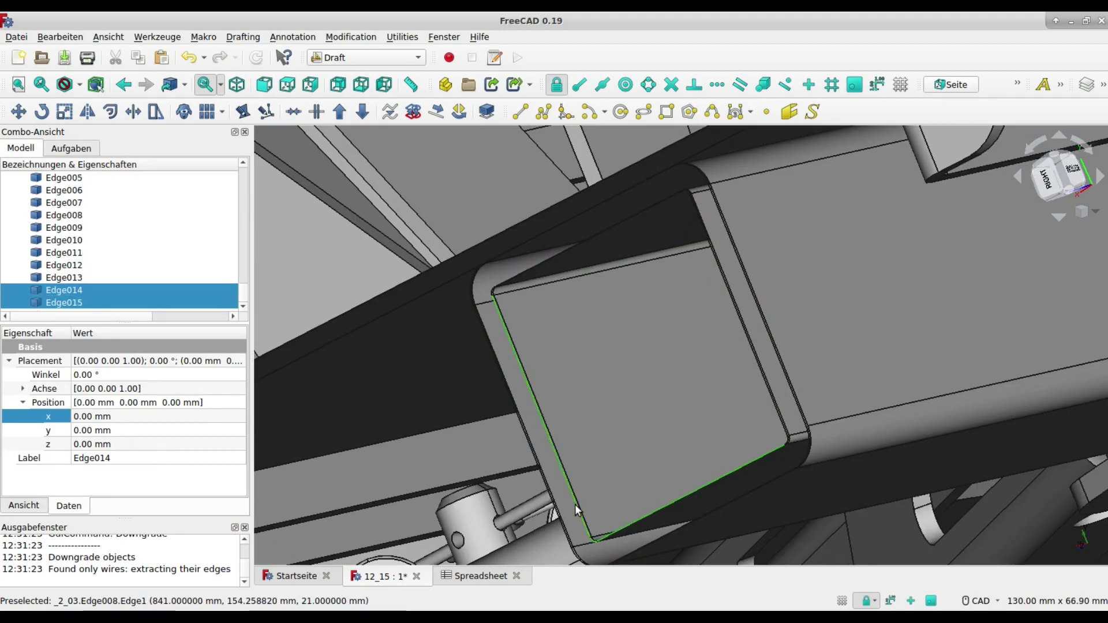
scroll(425, 202, up, 3)
ctrl+click(425, 202)
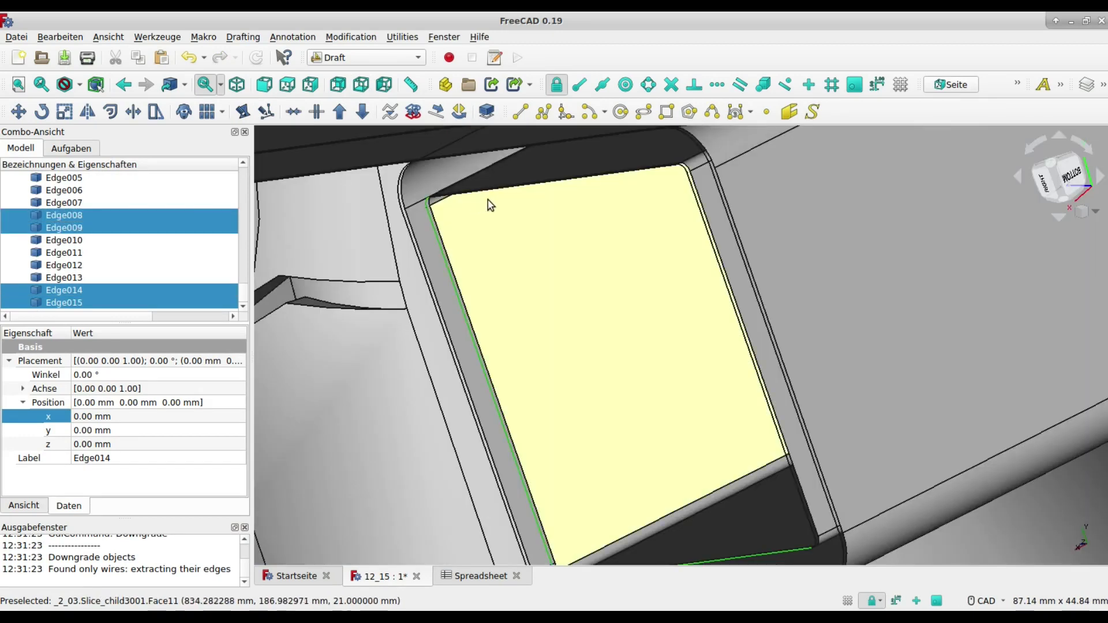
Select the remaining stray top, right and bottom edges and delete them.
ctrl+click(502, 192)
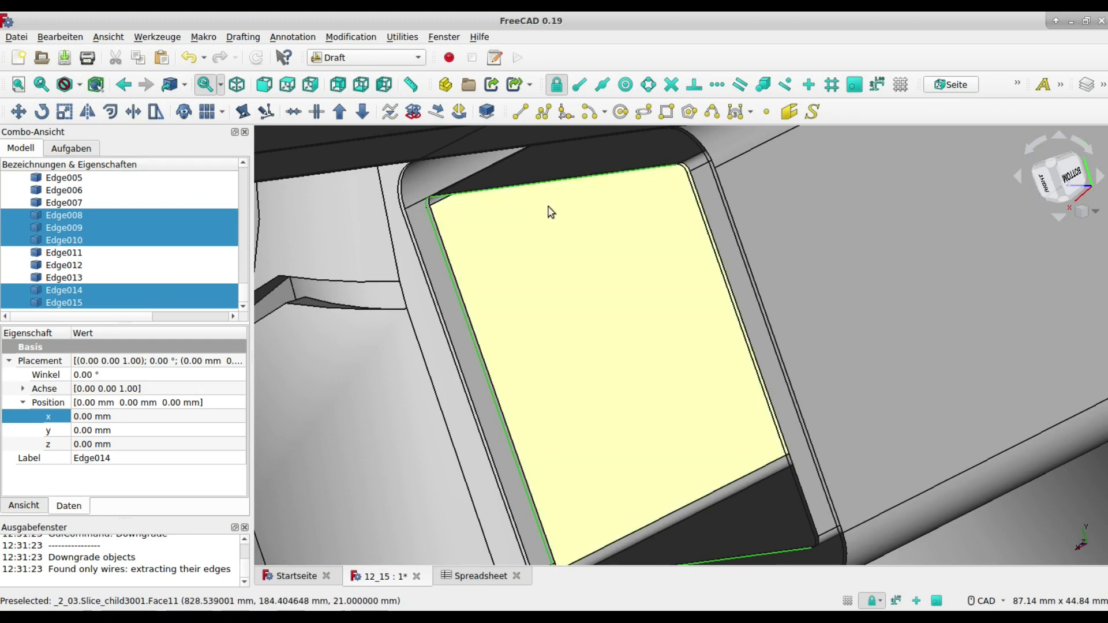
ctrl+click(708, 231)
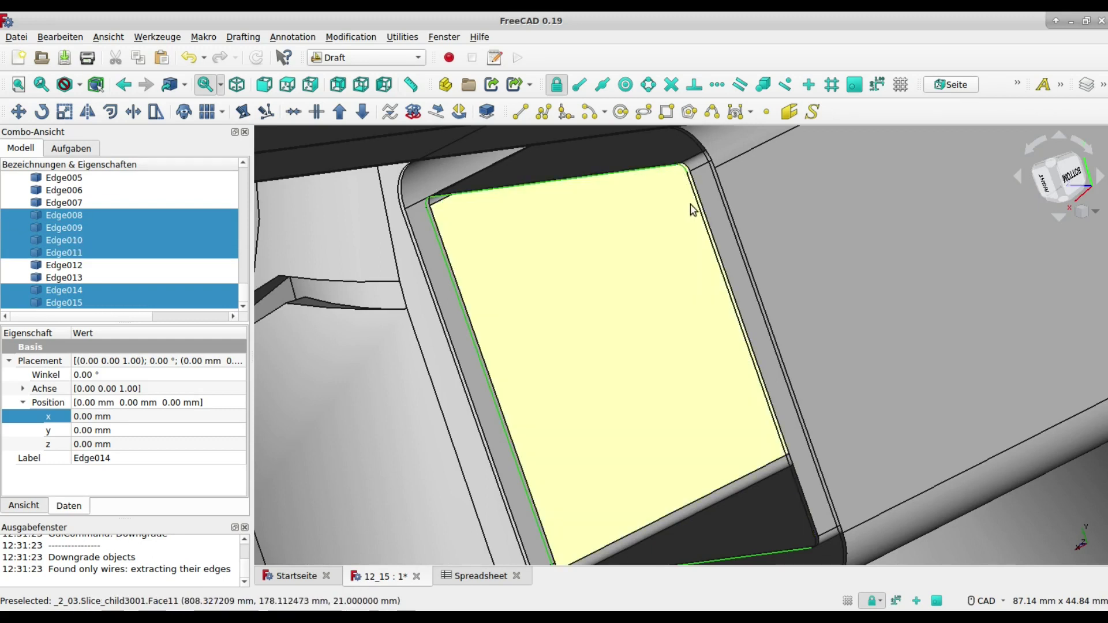
ctrl+click(711, 237)
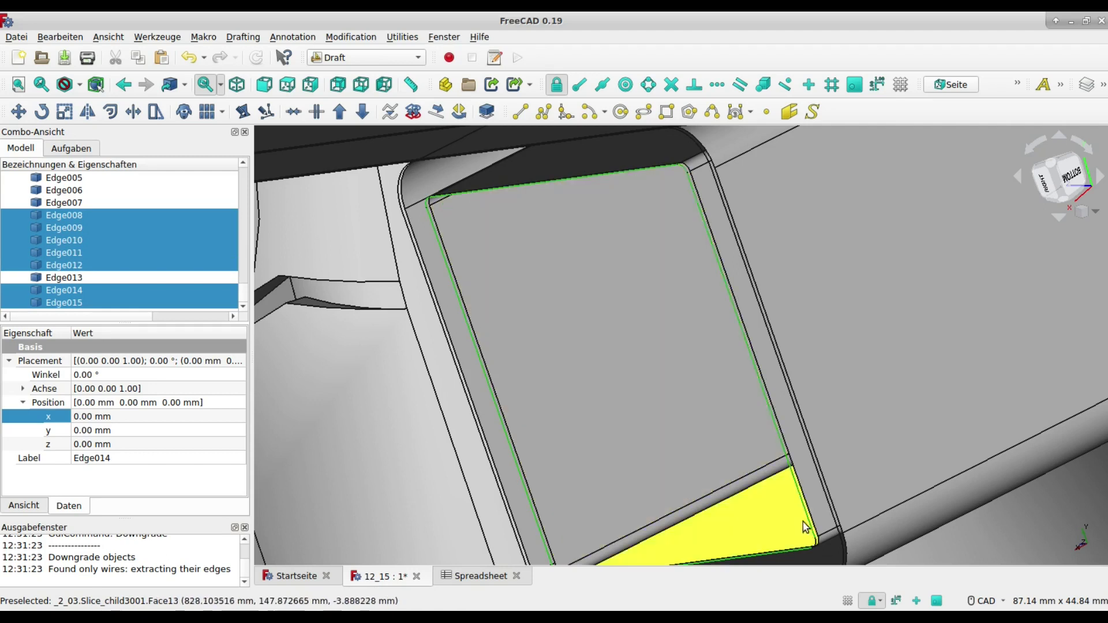
ctrl+click(815, 549)
scroll(750, 508, down, 2)
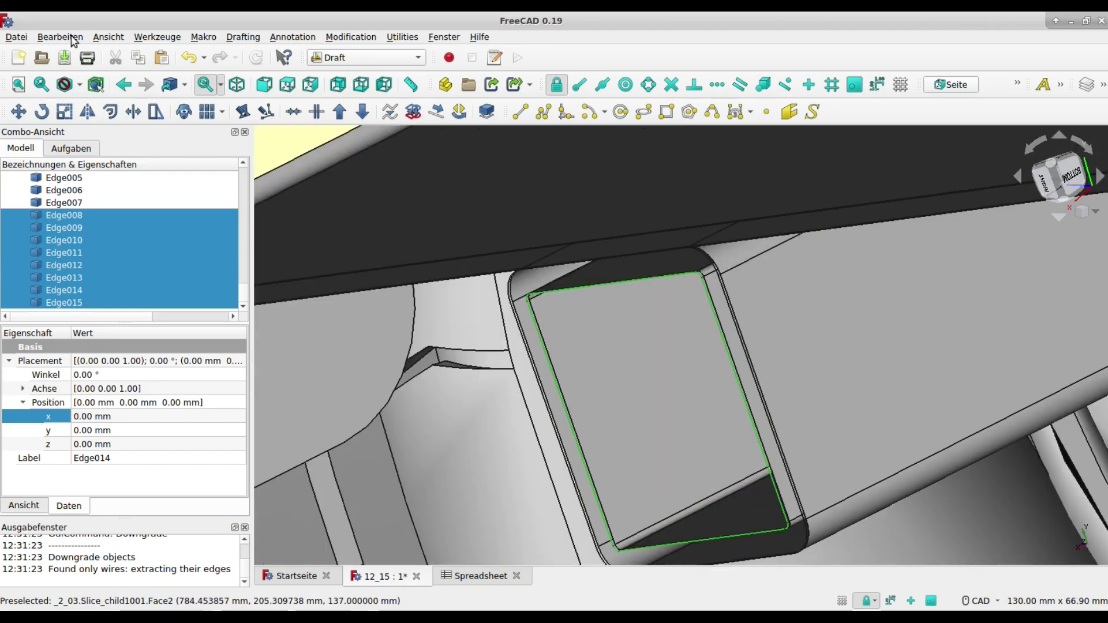
click(60, 37)
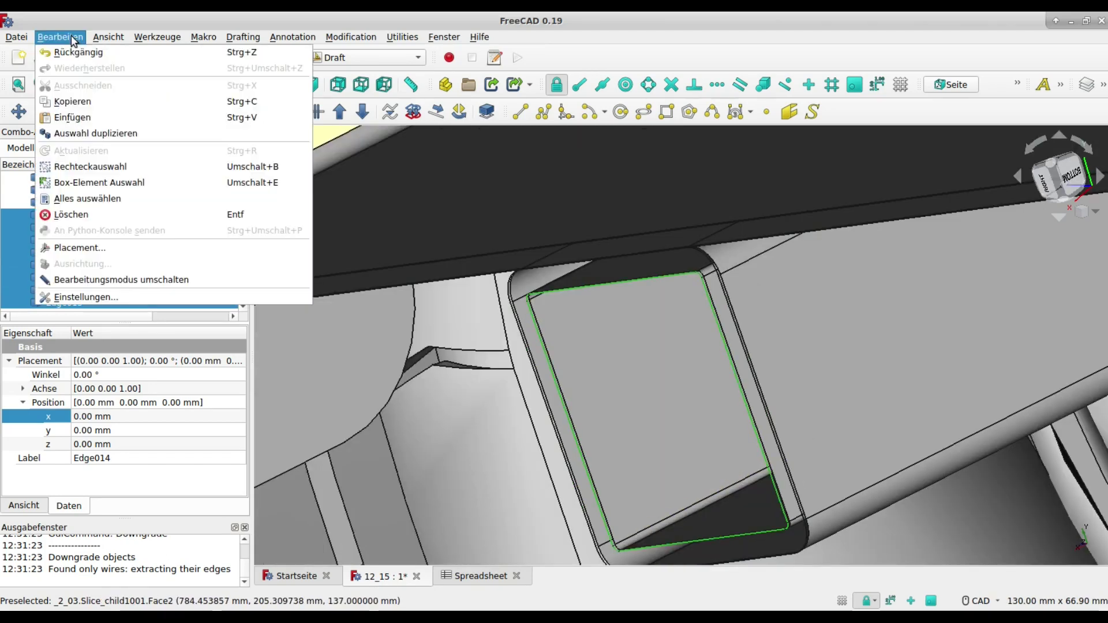
click(90, 215)
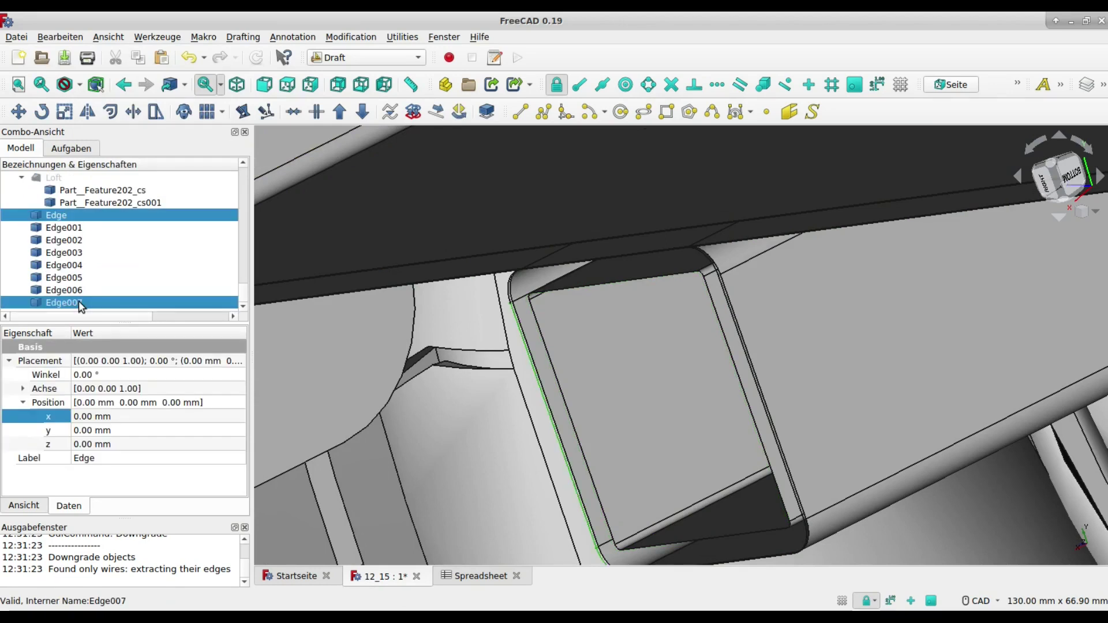
Upgrade Edge through Edge007 into a single Wire around the beam opening.
shift+click(75, 215)
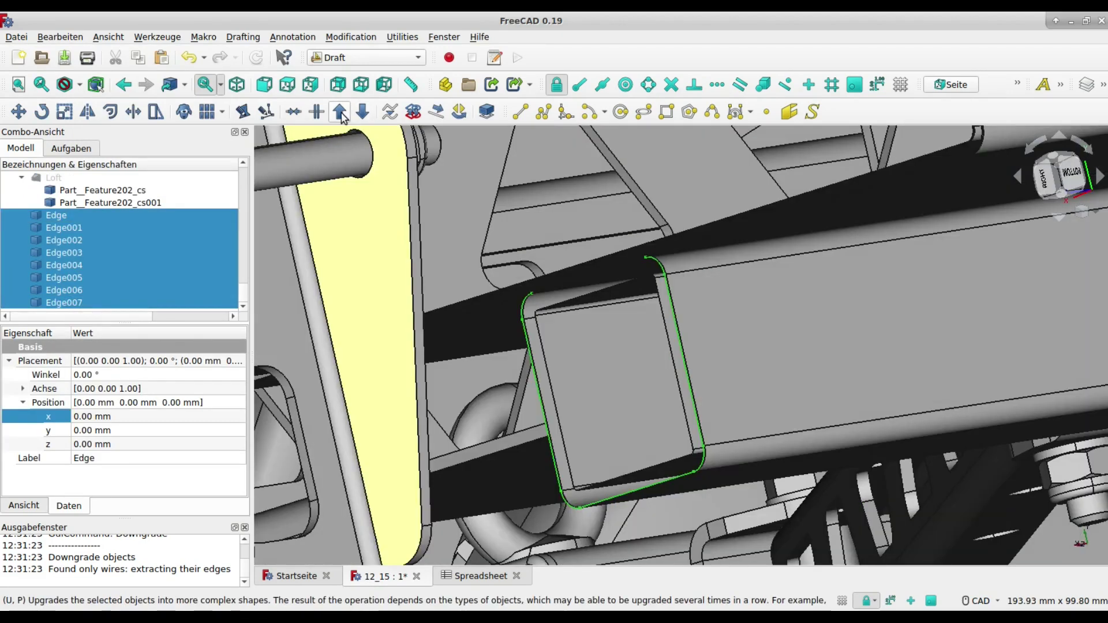
click(340, 112)
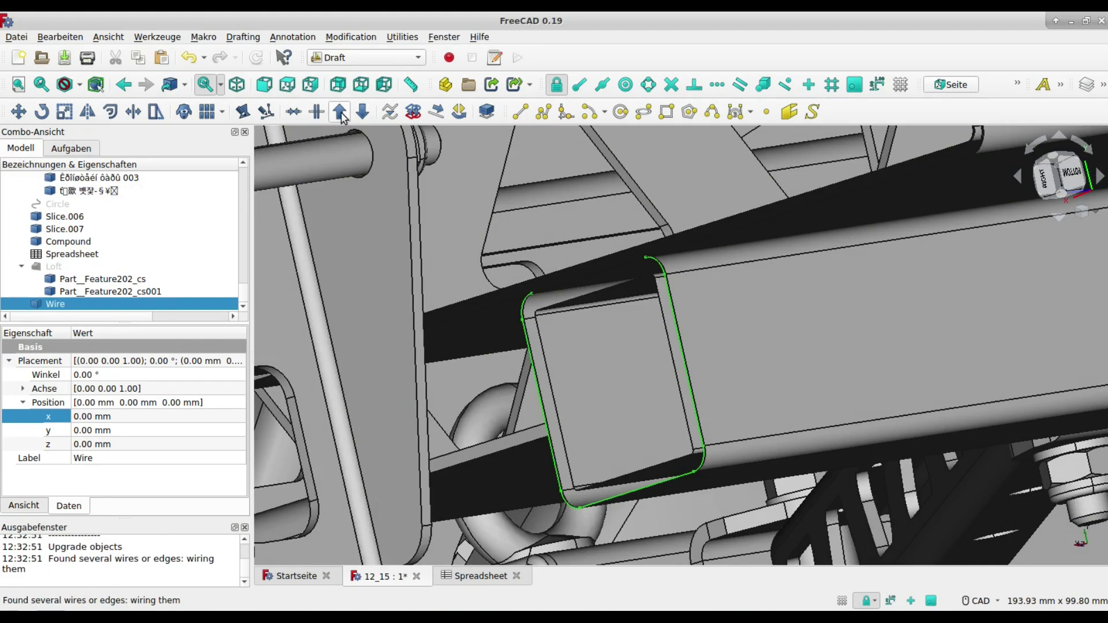
click(393, 57)
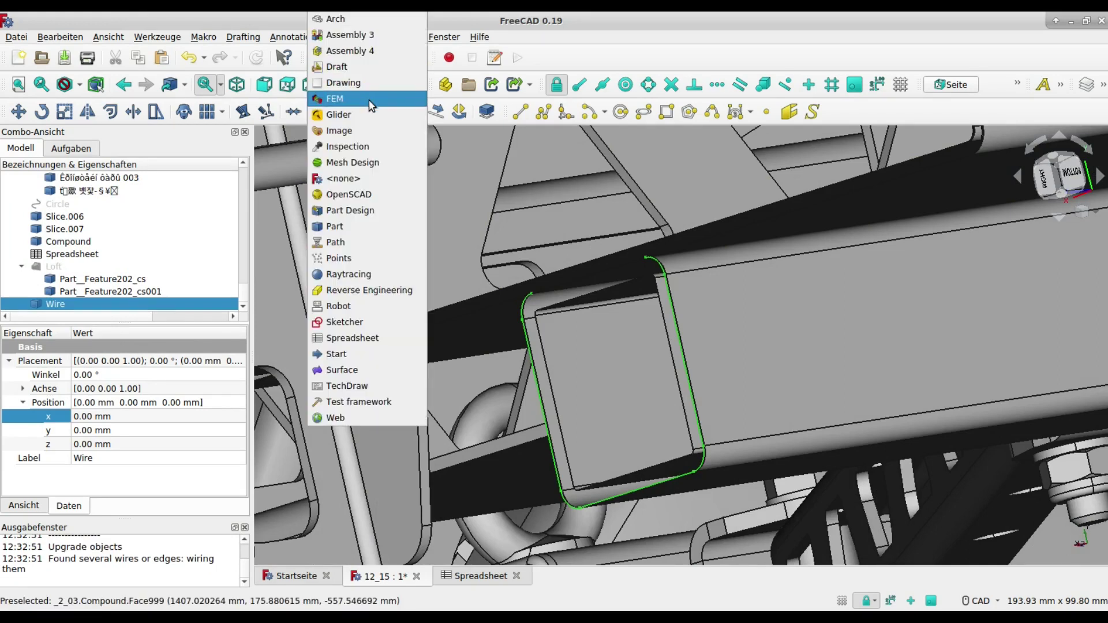
Make a simple copy of the wire, Wire001, in the Part workbench.
click(366, 227)
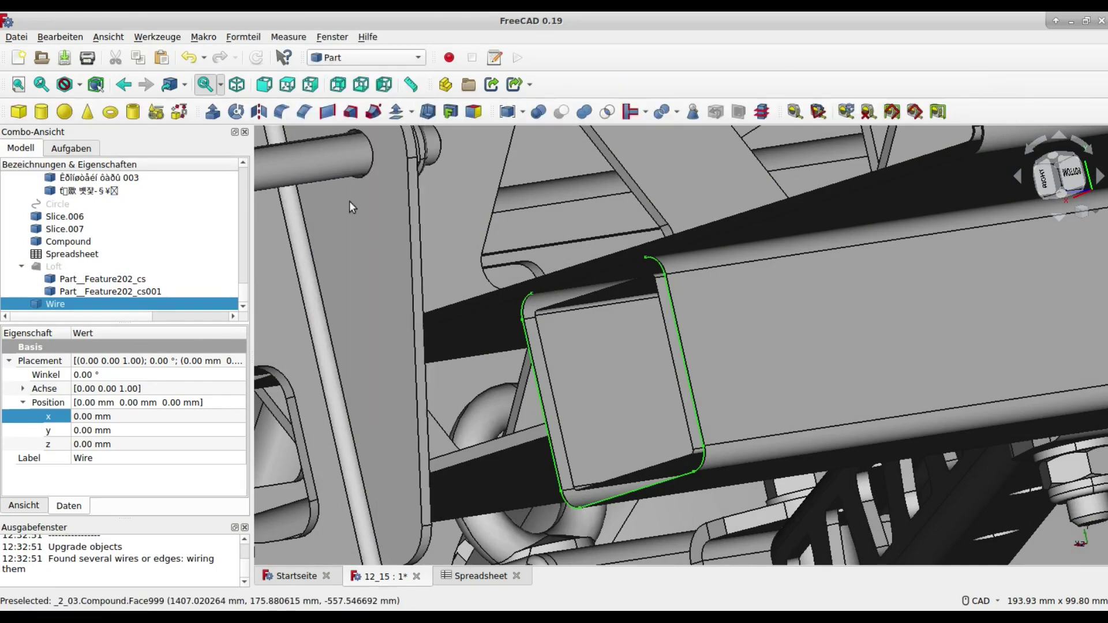
click(243, 36)
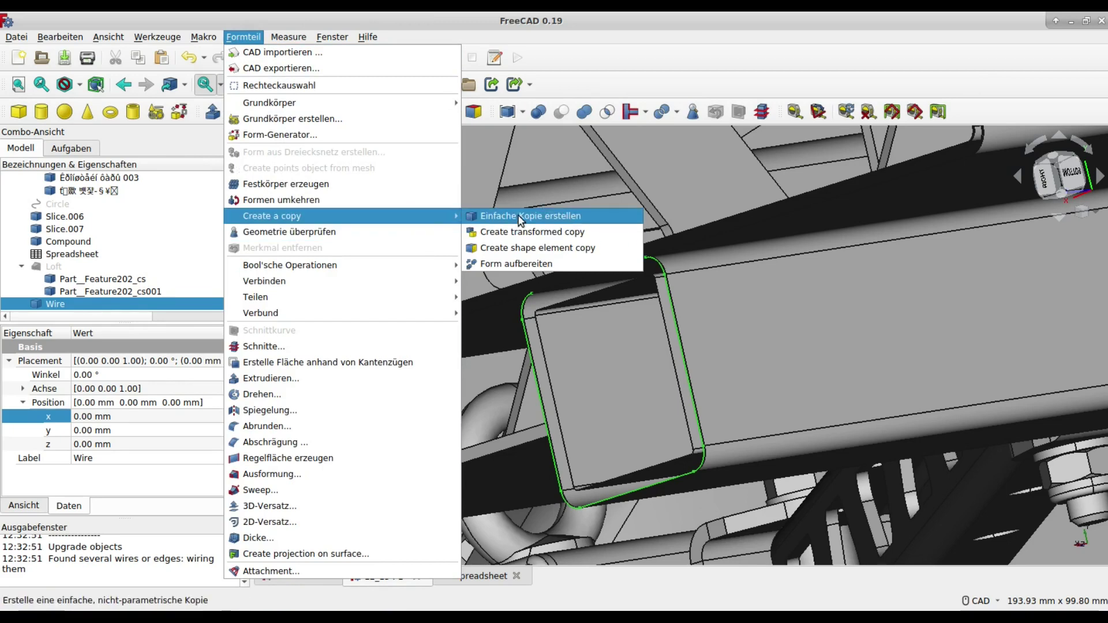
click(519, 216)
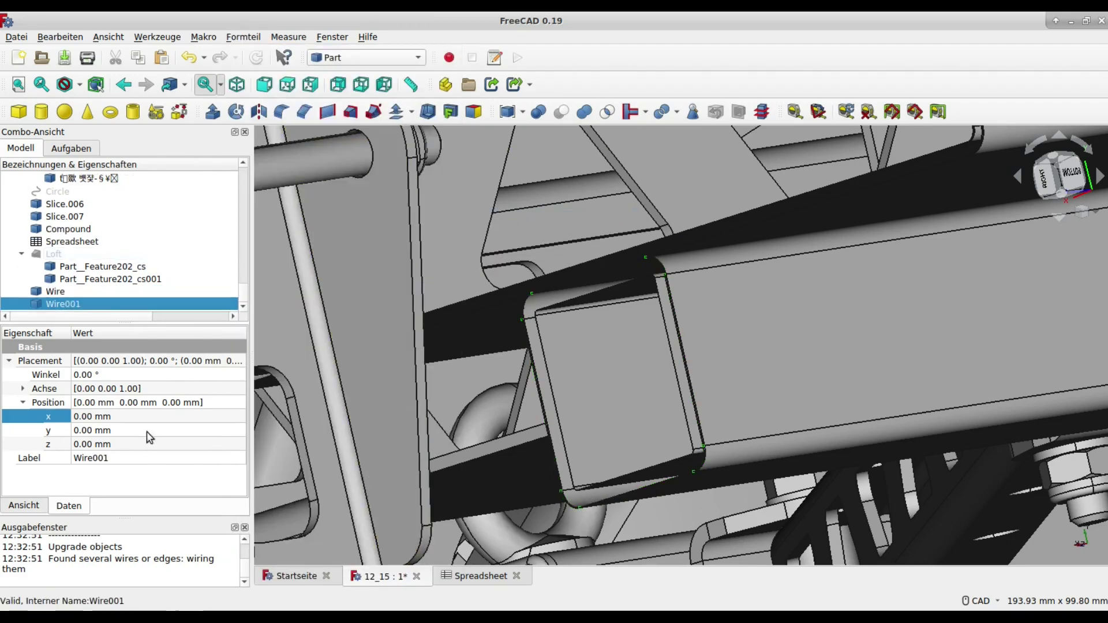
Set Wire001's Position x formula to Spreadsheet.B1, evaluating to 250 mm.
click(149, 416)
click(231, 417)
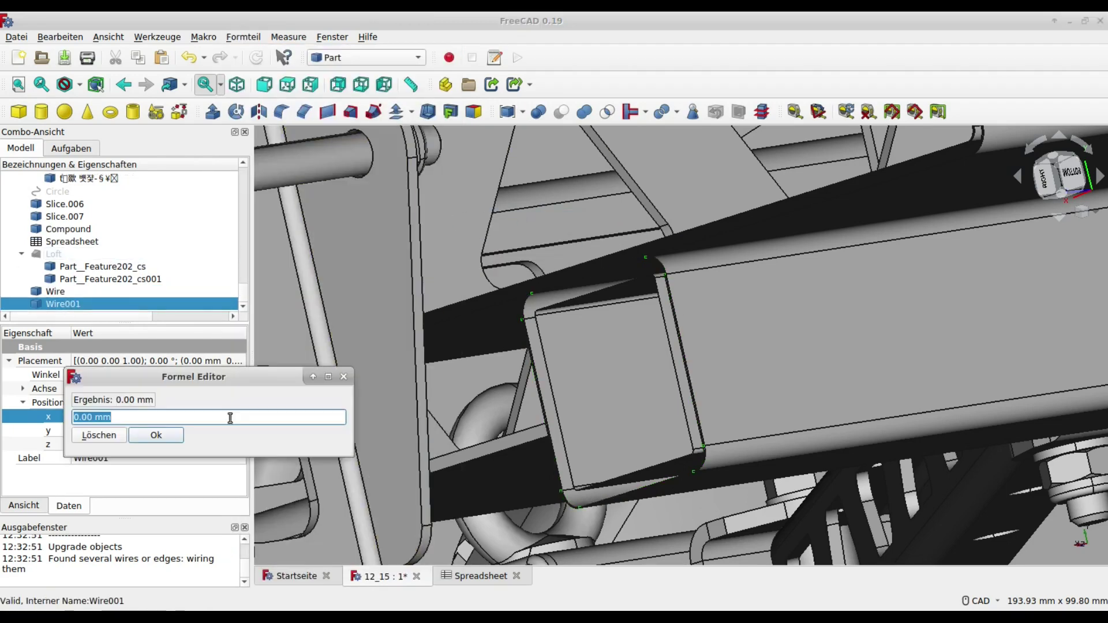
text(sp)
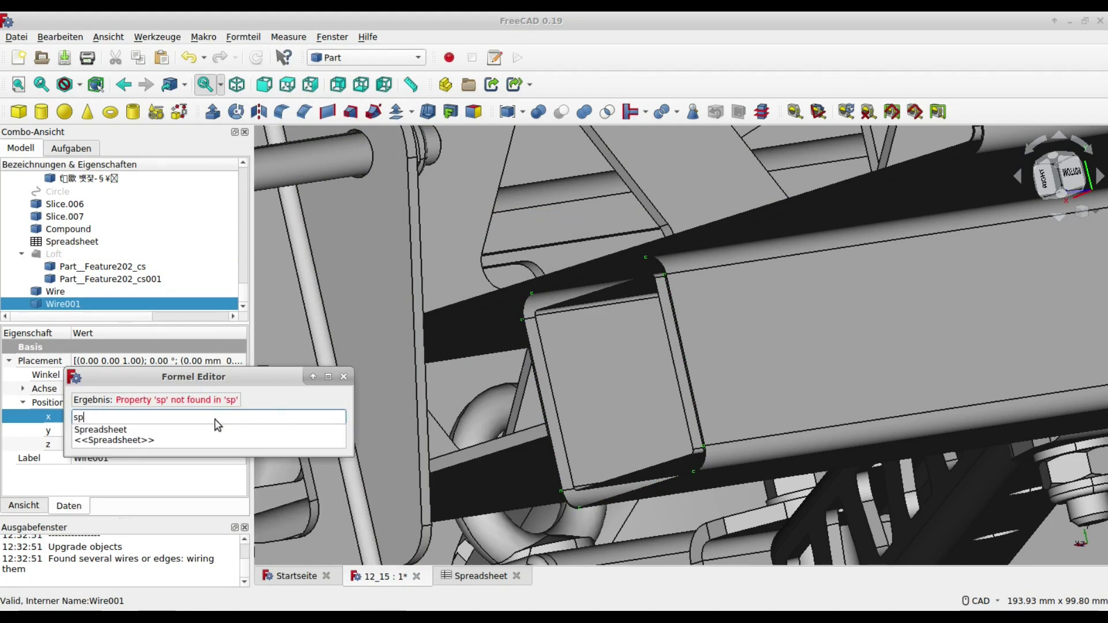
click(177, 430)
text(b1)
click(161, 430)
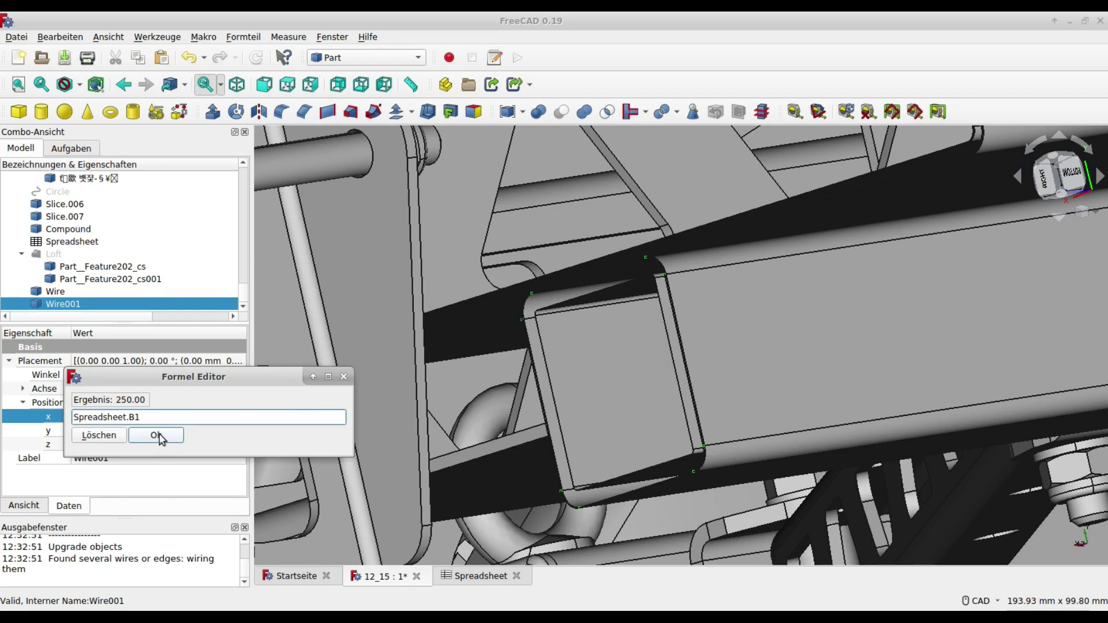
Create solid Loft001 between Wire and Wire001, then select the 500 verlaengerung value.
click(352, 113)
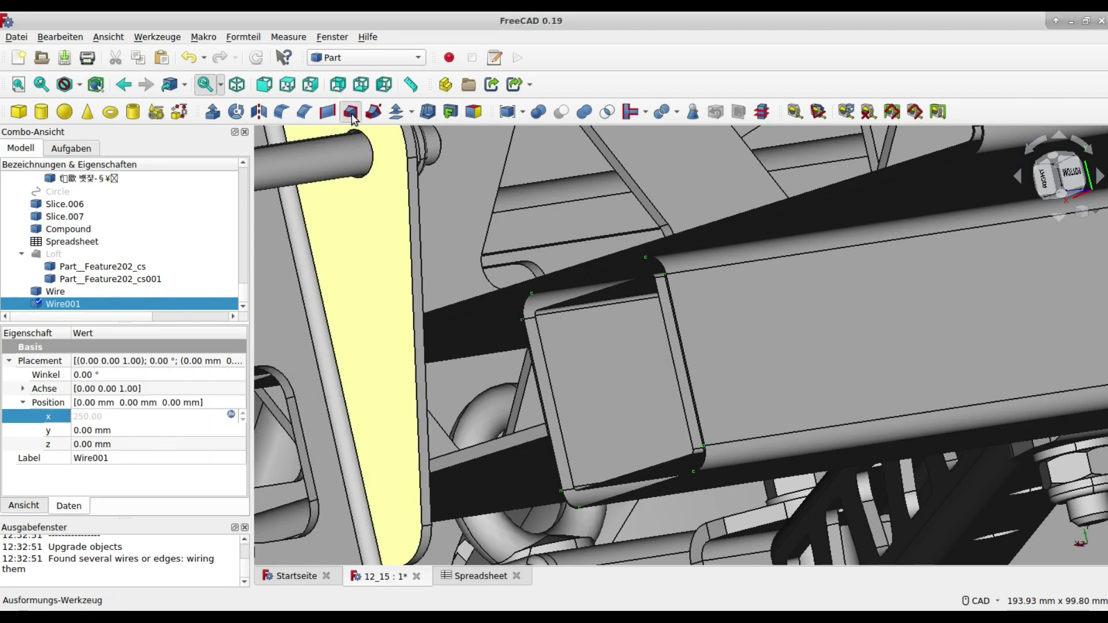
click(53, 291)
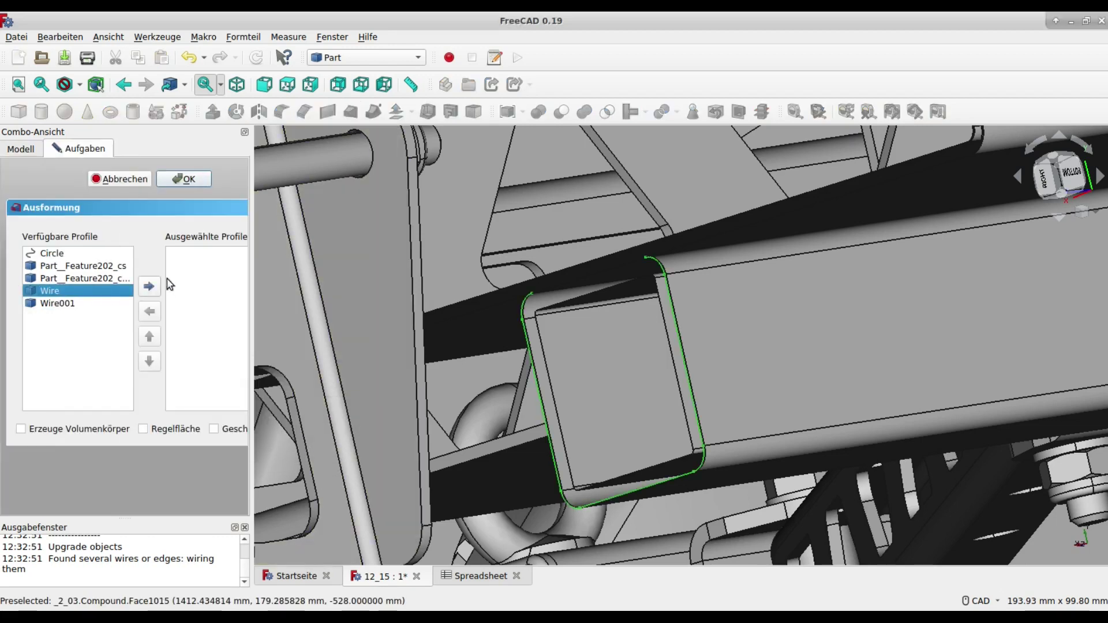
click(149, 286)
click(64, 294)
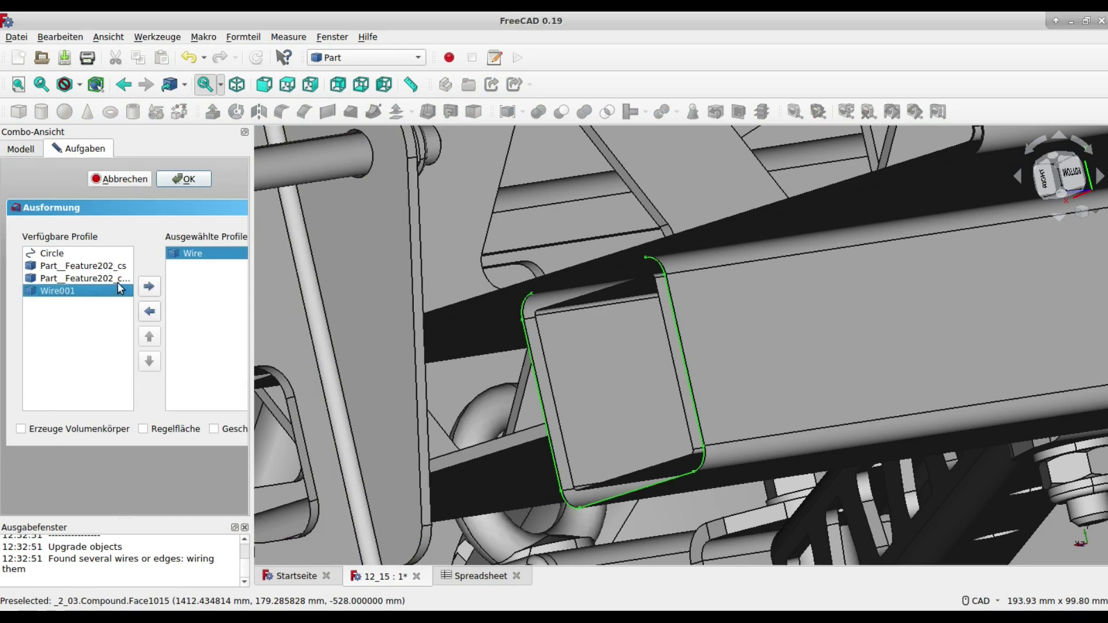
click(149, 286)
click(21, 429)
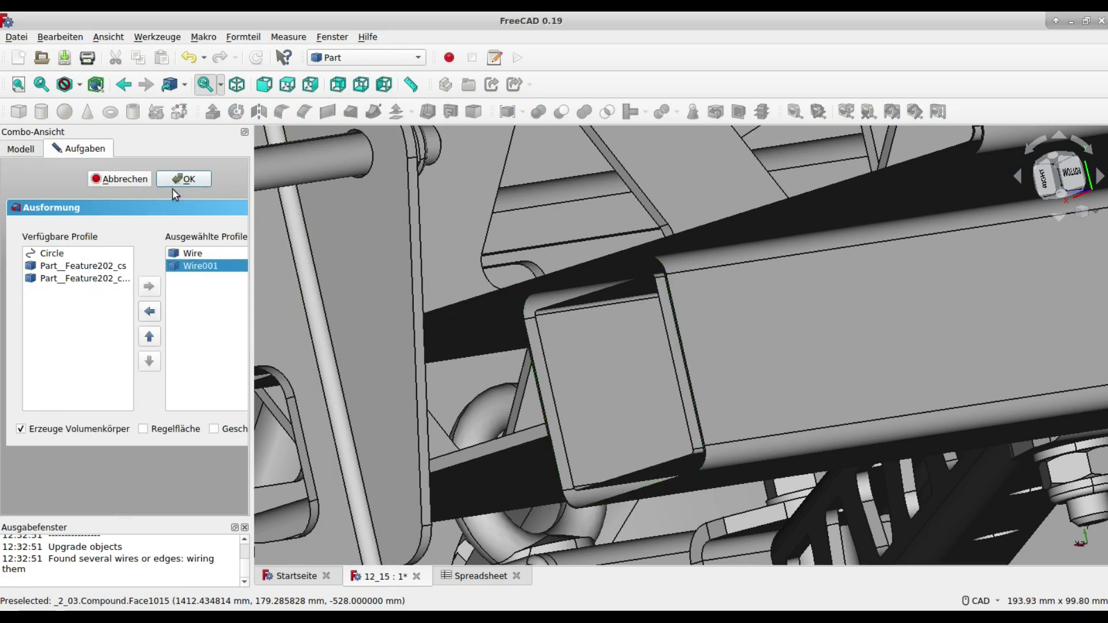
click(183, 179)
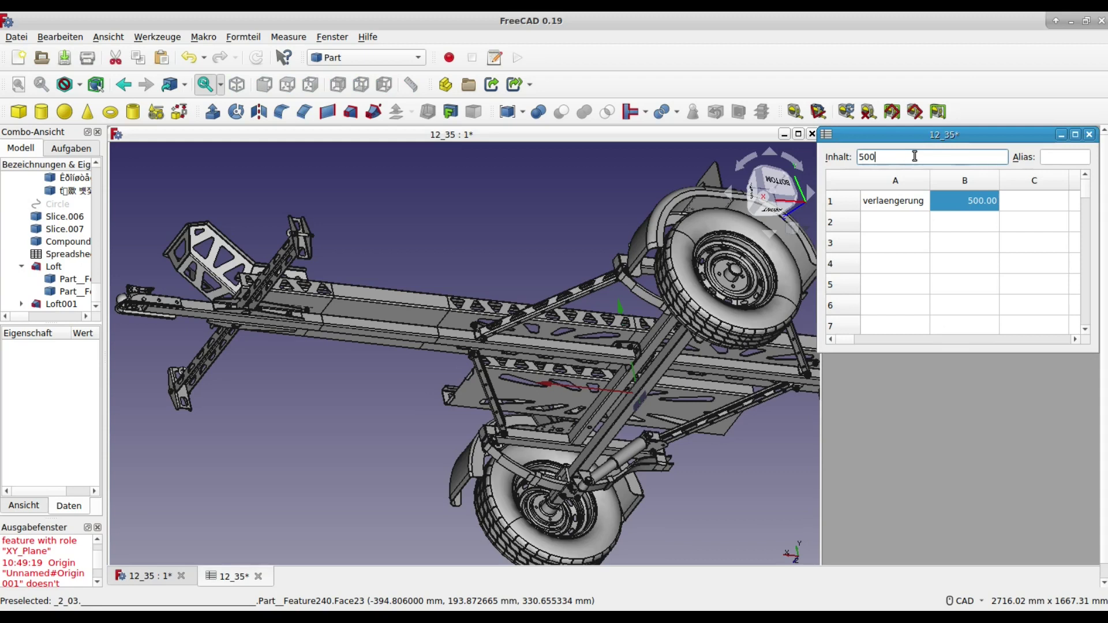
drag(915, 155, 852, 156)
Try verlaengerung values 200 and 1 in B1, settle on 1000, and zoom out.
key(Return)
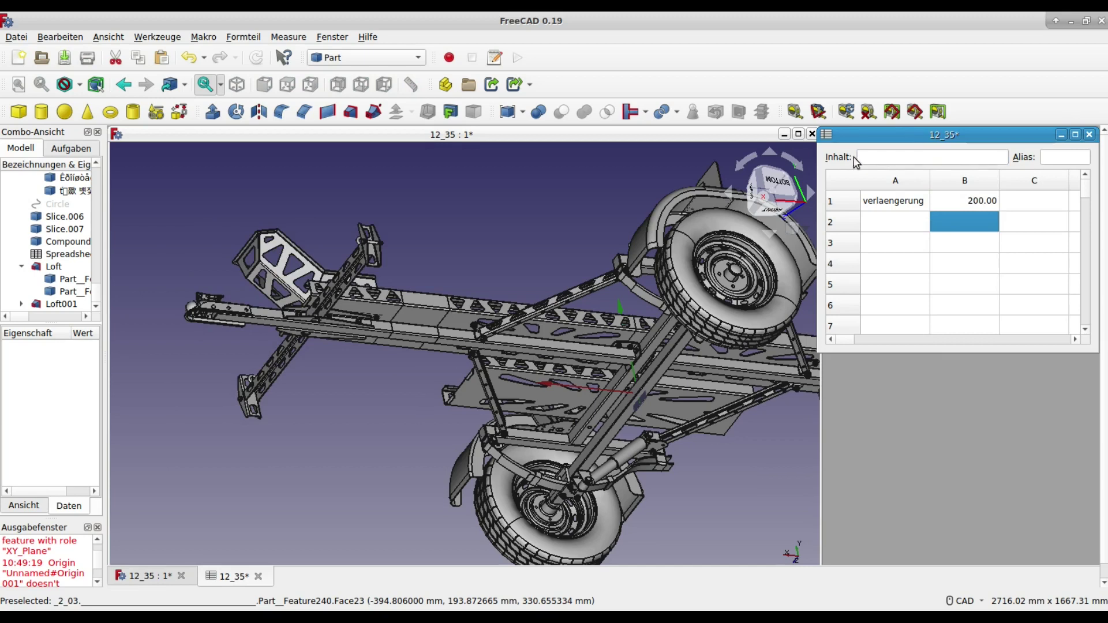
click(958, 201)
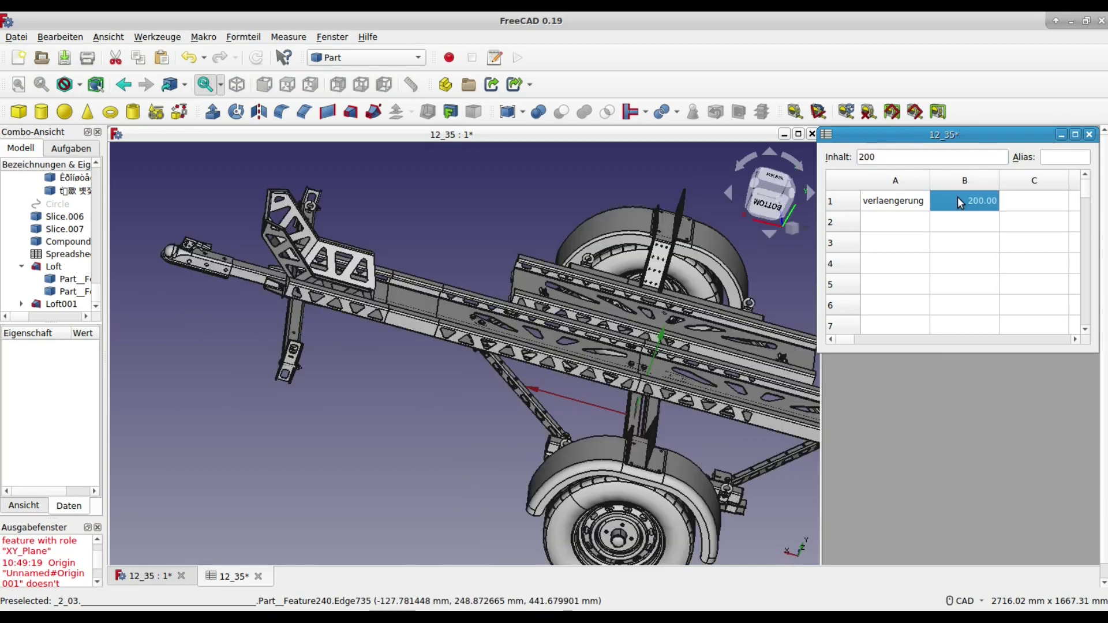
text(1)
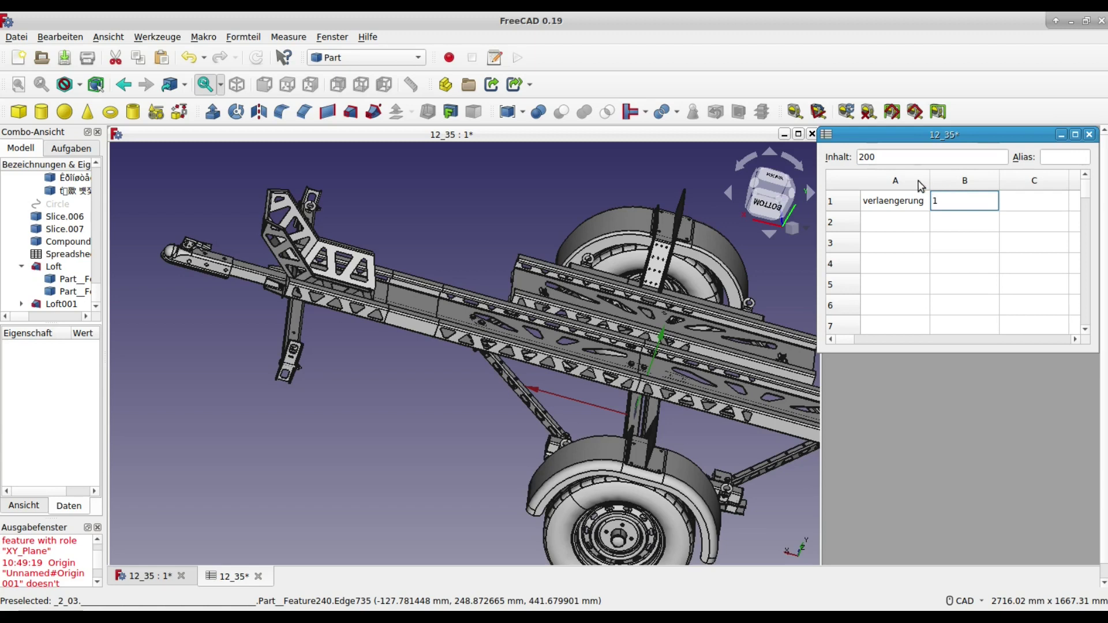
key(Return)
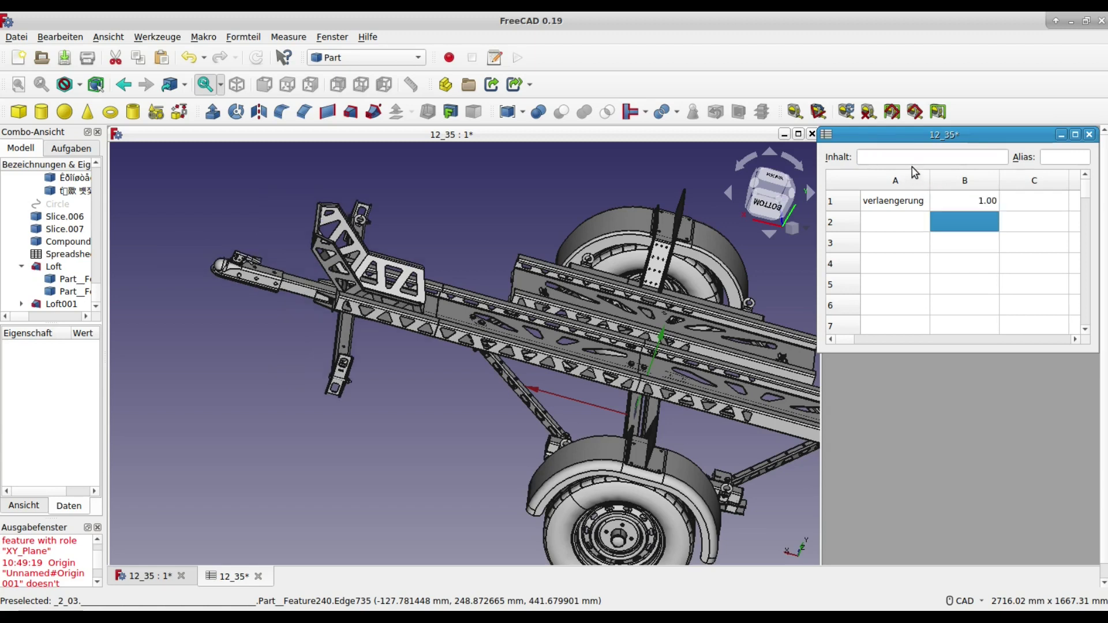
key(Up)
click(918, 157)
text(000)
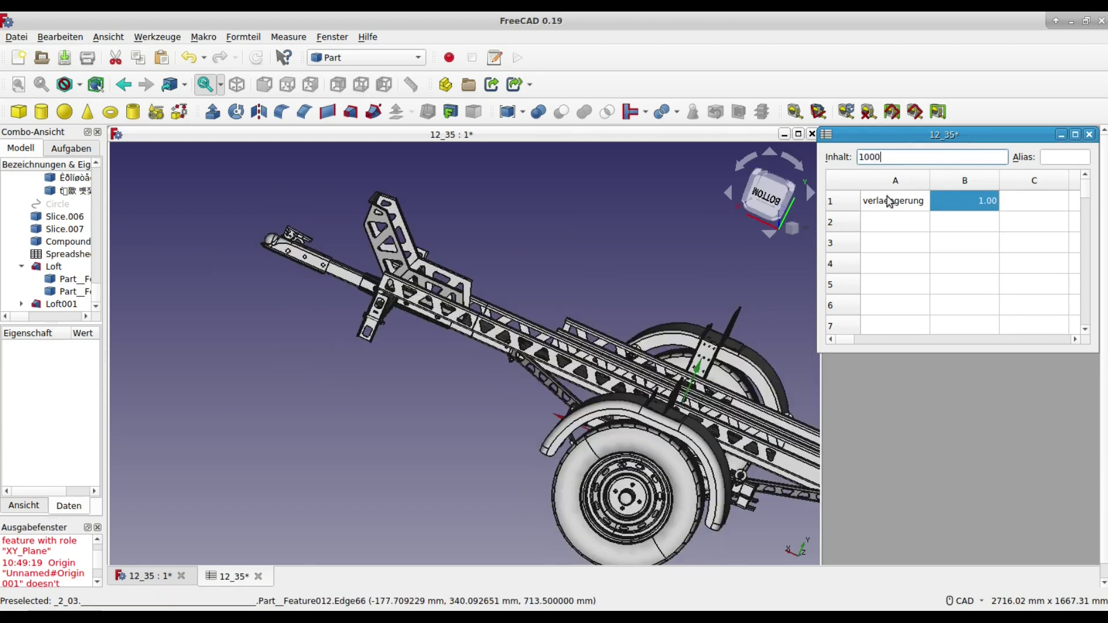
key(Return)
scroll(840, 308, down, 2)
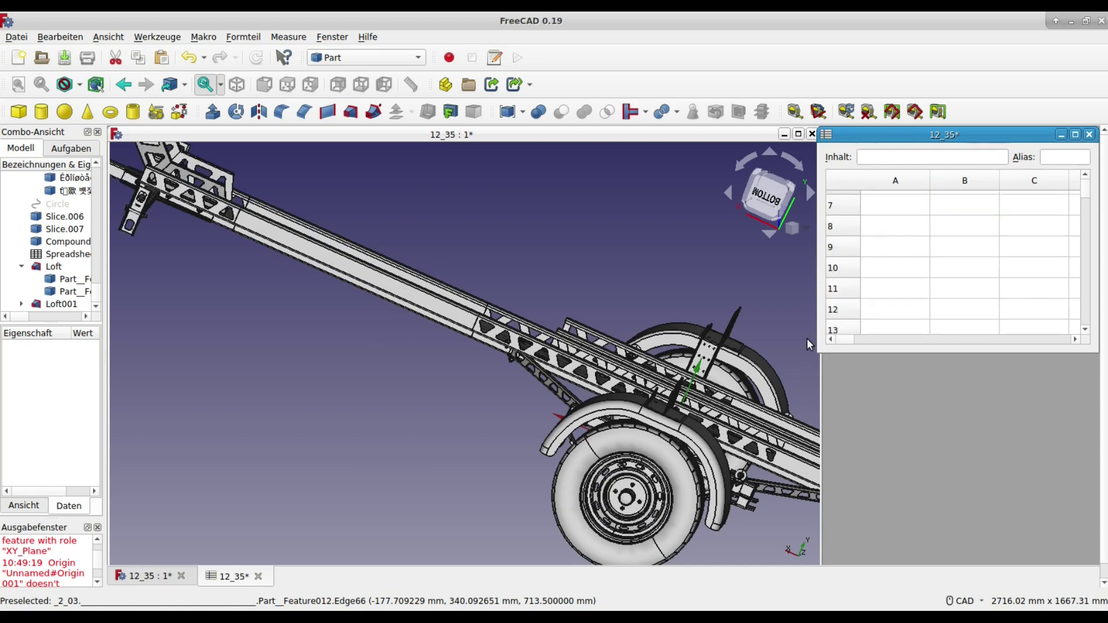
scroll(614, 432, down, 4)
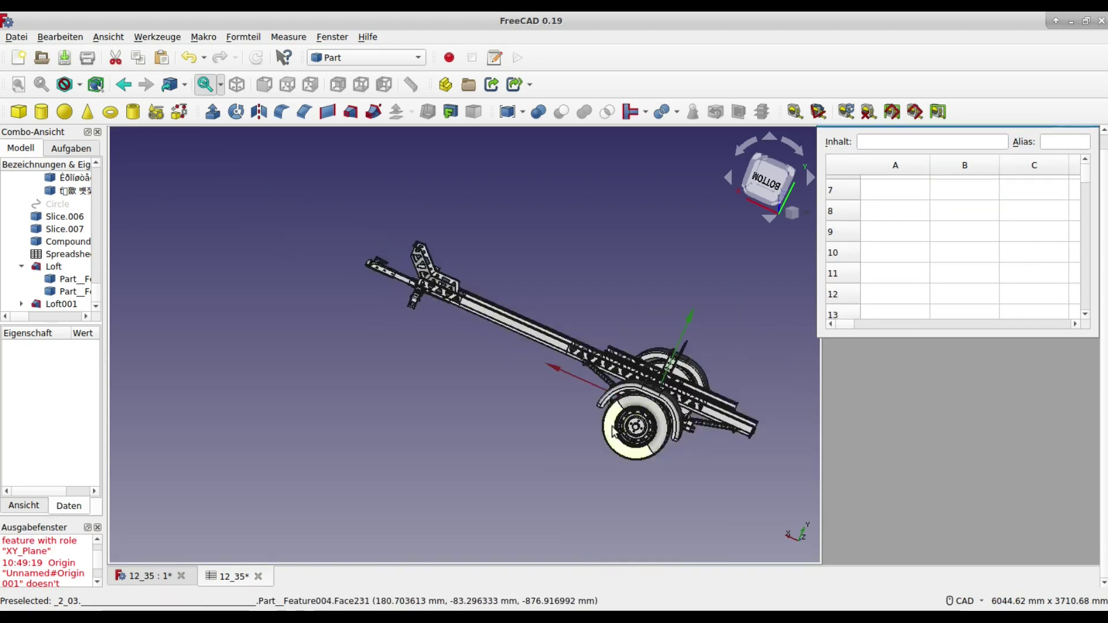